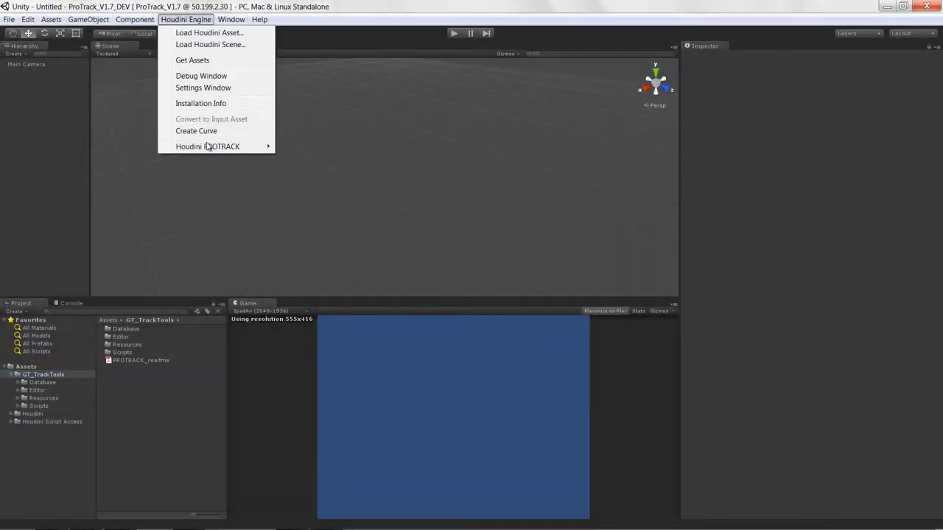
# Step: View the About information for the installed PROTRACK version and close it
pyautogui.moveTo(236, 145)
pyautogui.click(319, 204)
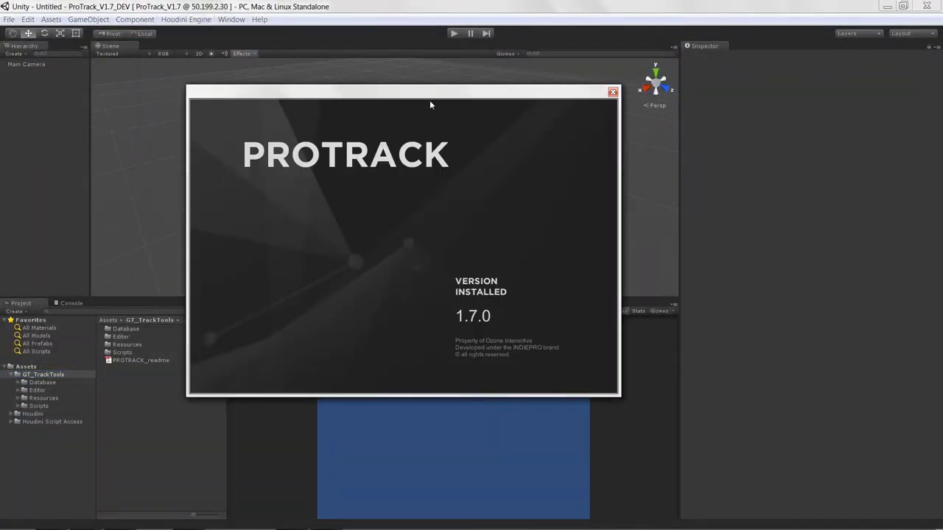
pyautogui.click(616, 111)
# Step: Check for updates to PROTRACK and the Houdini Engine and close the update window
pyautogui.click(186, 19)
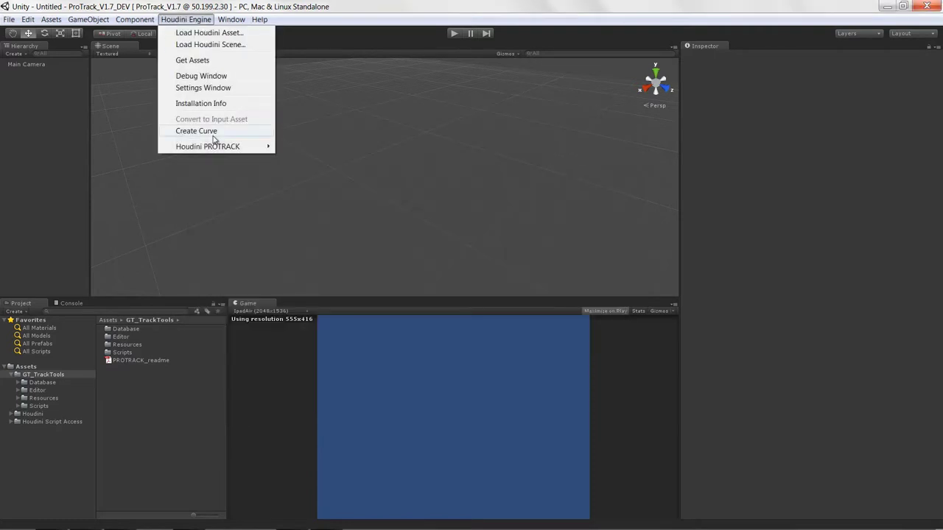
pyautogui.moveTo(225, 147)
pyautogui.click(332, 211)
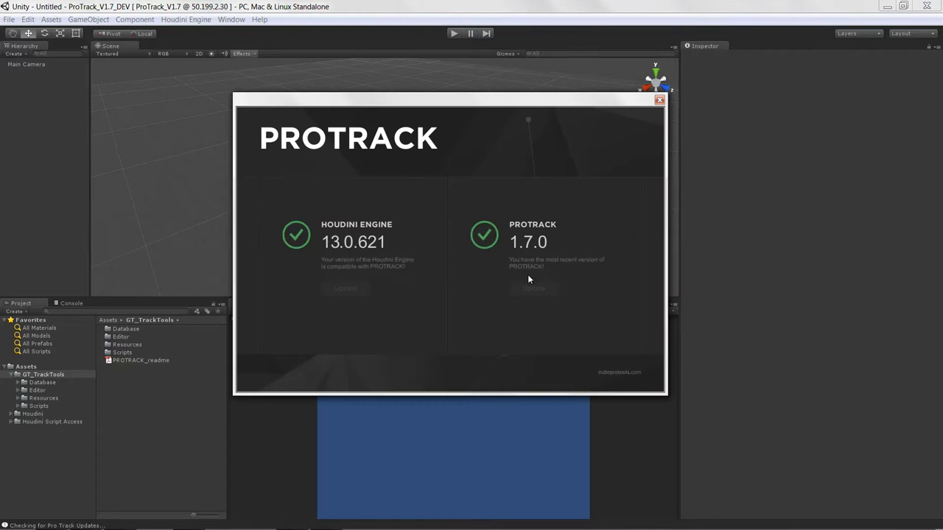
pyautogui.click(629, 120)
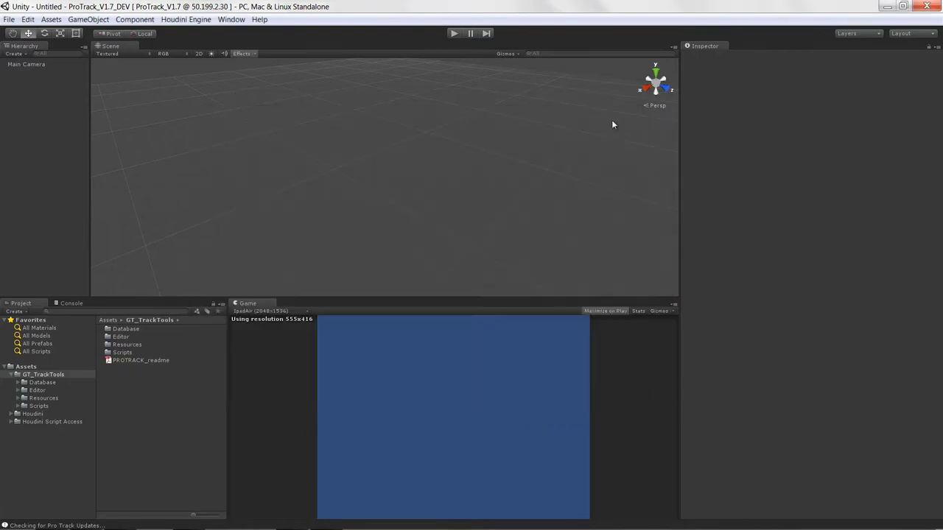
# Step: Create a PROTRACK track with the OvalTrack preset and dock the Pro Track window beside the Inspector
pyautogui.click(188, 20)
pyautogui.moveTo(236, 146)
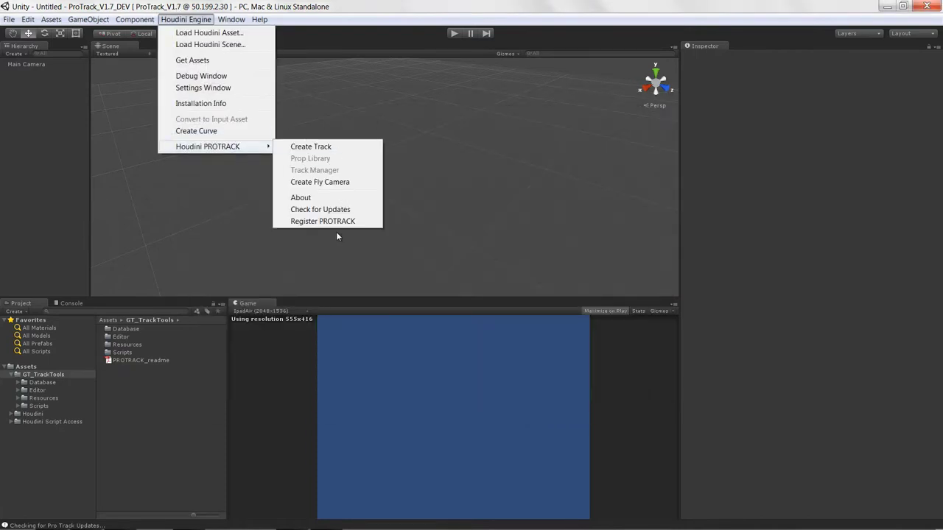
pyautogui.click(317, 147)
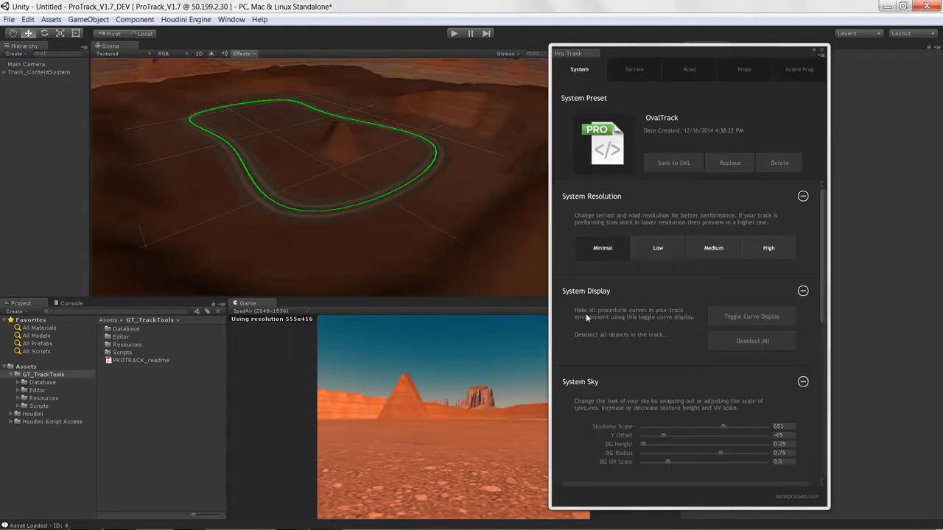
pyautogui.moveTo(841, 53); pyautogui.dragTo(802, 93)
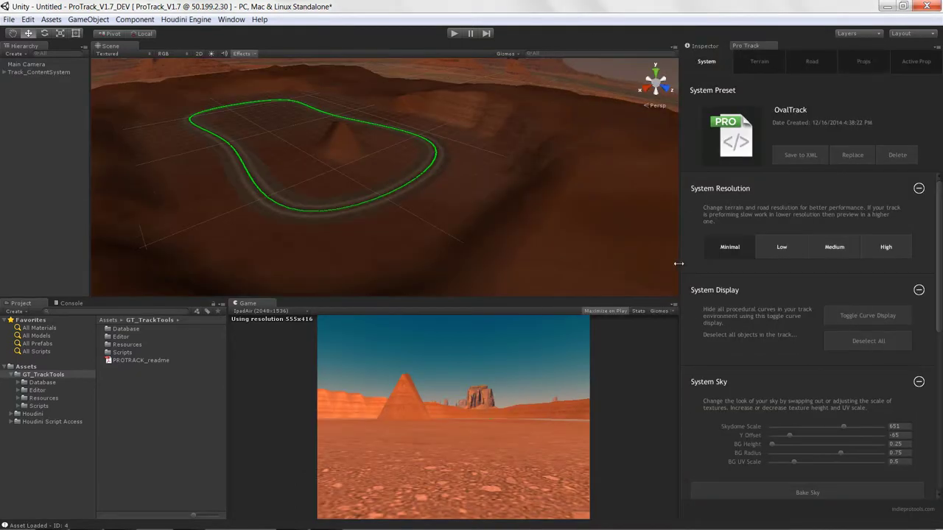
pyautogui.moveTo(678, 264); pyautogui.dragTo(674, 265)
# Step: Turn on scene lighting in the Scene view so the terrain and oval track are lit
pyautogui.keyDown('alt'); pyautogui.moveTo(206, 162); pyautogui.dragTo(248, 167); pyautogui.keyUp('alt')
pyautogui.keyDown('alt'); pyautogui.moveTo(248, 167); pyautogui.dragTo(239, 92, button='right'); pyautogui.keyUp('alt')
pyautogui.click(210, 54)
pyautogui.keyDown('alt'); pyautogui.moveTo(464, 129); pyautogui.dragTo(303, 178, button='right'); pyautogui.keyUp('alt')
pyautogui.keyDown('alt'); pyautogui.moveTo(303, 179); pyautogui.dragTo(464, 166); pyautogui.keyUp('alt')
# Step: Open the road path for editing and reposition control points along its near bend
pyautogui.click(809, 61)
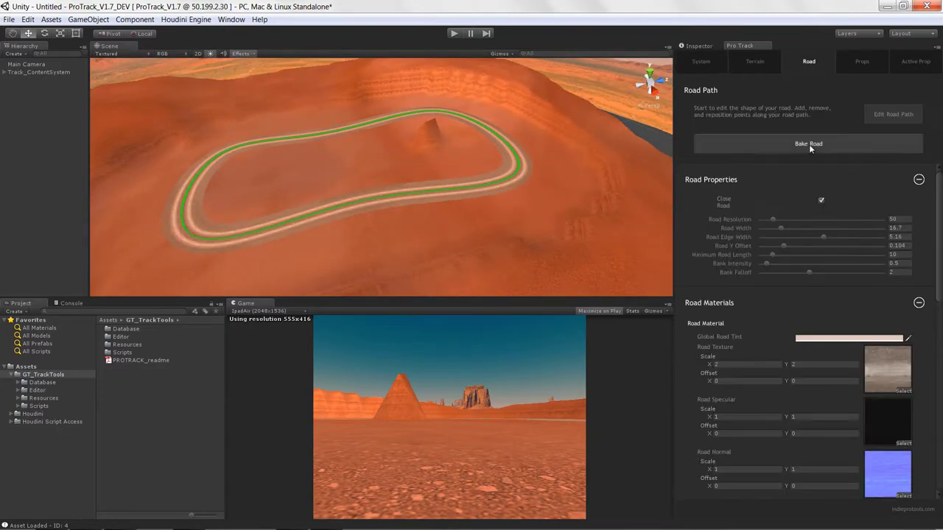
pyautogui.click(893, 114)
pyautogui.keyDown('alt'); pyautogui.moveTo(400, 185); pyautogui.dragTo(511, 238); pyautogui.keyUp('alt')
pyautogui.click(201, 288)
pyautogui.click(407, 183)
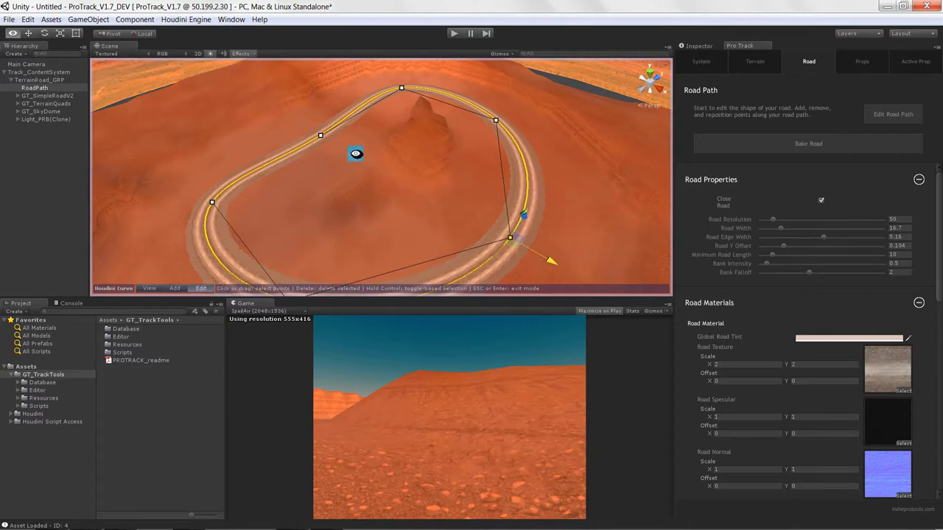
pyautogui.keyDown('alt'); pyautogui.moveTo(355, 154); pyautogui.dragTo(396, 227); pyautogui.keyUp('alt')
pyautogui.moveTo(350, 218); pyautogui.dragTo(508, 258)
pyautogui.keyDown('alt'); pyautogui.moveTo(508, 254); pyautogui.dragTo(341, 234); pyautogui.keyUp('alt')
pyautogui.moveTo(411, 242); pyautogui.dragTo(407, 246)
# Step: Insert extra control points on both long sides of the road path to add curves
pyautogui.press('g')
pyautogui.keyDown('shift'); pyautogui.click(453, 177); pyautogui.keyUp('shift')
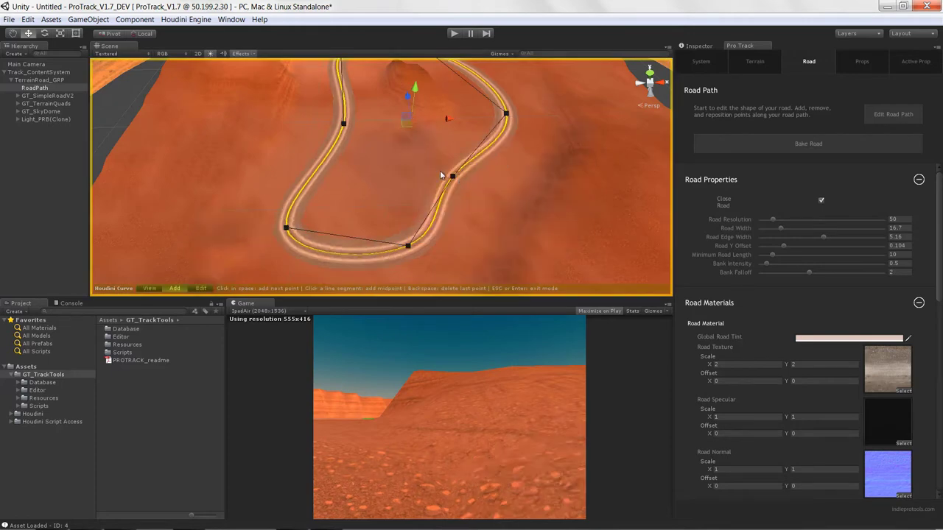
pyautogui.keyDown('alt'); pyautogui.moveTo(519, 154); pyautogui.dragTo(383, 148); pyautogui.keyUp('alt')
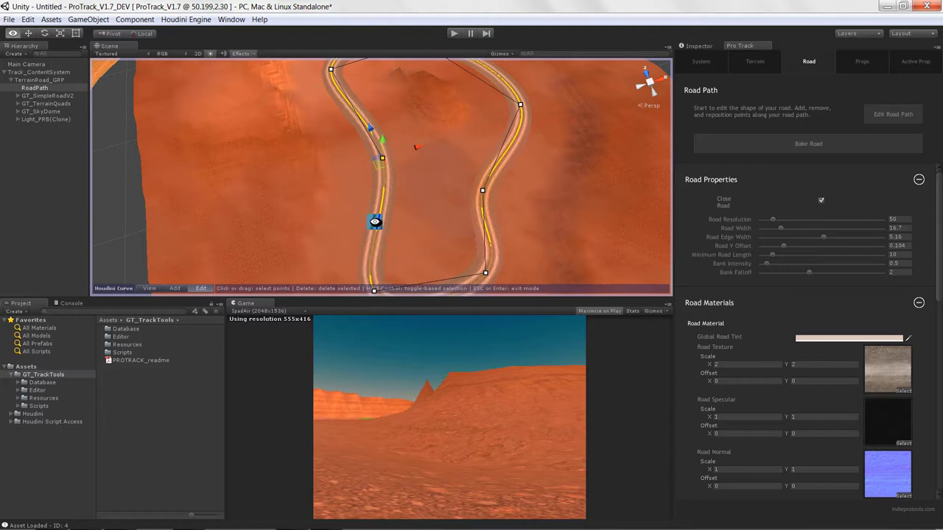
pyautogui.press('shift')
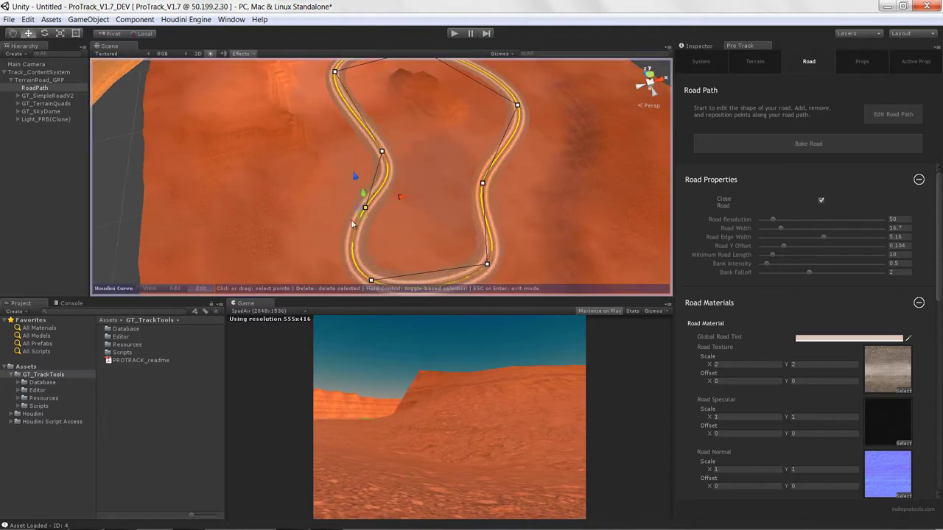
pyautogui.keyDown('shift'); pyautogui.click(349, 204); pyautogui.keyUp('shift')
# Step: Insert two points on the road segment beside the hill and pull one outward to form a tighter bend
pyautogui.moveTo(390, 177)
pyautogui.keyDown('alt'); pyautogui.mouseDown()
pyautogui.moveTo(378, 168)
pyautogui.moveTo(390, 189)
pyautogui.mouseUp(); pyautogui.keyUp('alt')
pyautogui.press('shift')
pyautogui.keyDown('shift'); pyautogui.click(381, 174); pyautogui.keyUp('shift')
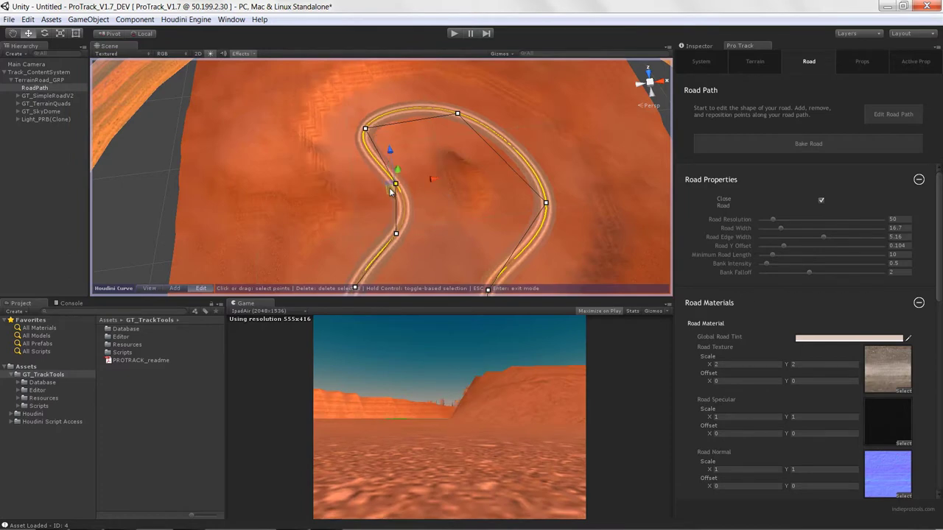
pyautogui.keyDown('shift'); pyautogui.click(378, 153); pyautogui.keyUp('shift')
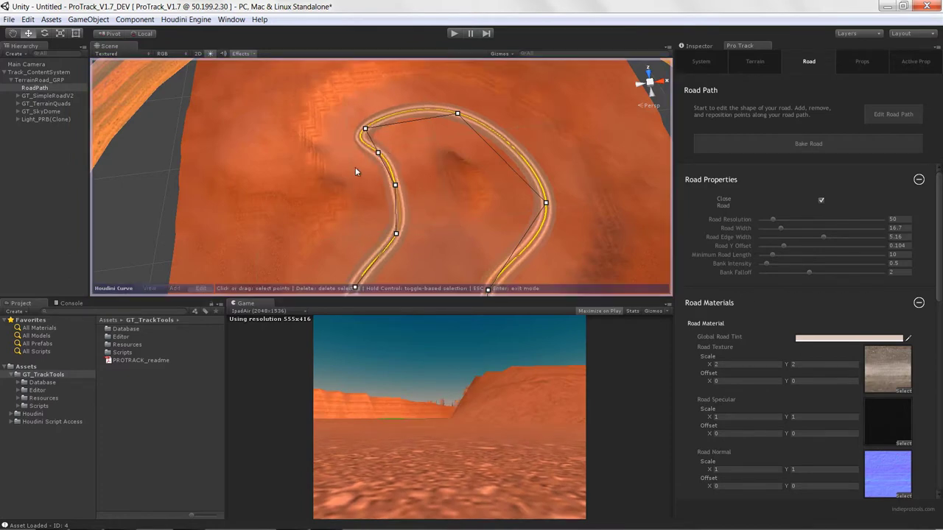
pyautogui.moveTo(373, 159); pyautogui.dragTo(351, 174)
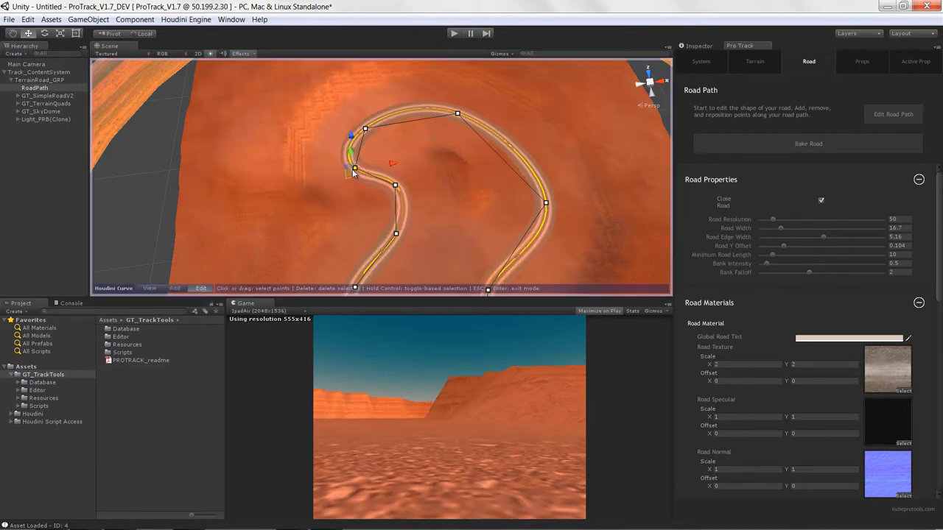
# Step: Add points along the far curve and the segment behind the hill, pulling the last one outward
pyautogui.press('shift')
pyautogui.keyDown('shift'); pyautogui.click(409, 115); pyautogui.keyUp('shift')
pyautogui.keyDown('alt'); pyautogui.moveTo(440, 142); pyautogui.dragTo(460, 177); pyautogui.keyUp('alt')
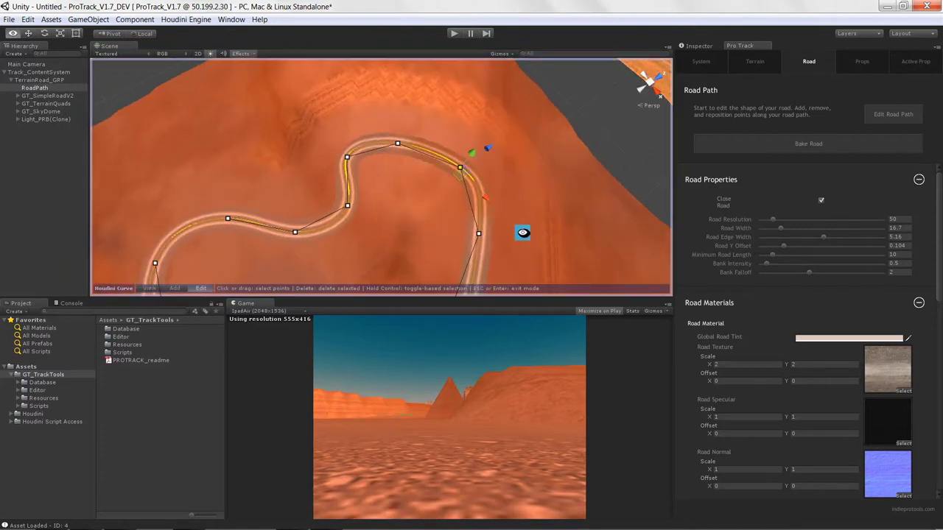
pyautogui.keyDown('alt'); pyautogui.moveTo(523, 233); pyautogui.dragTo(544, 256); pyautogui.keyUp('alt')
pyautogui.keyDown('alt'); pyautogui.moveTo(544, 257); pyautogui.dragTo(456, 200, button='middle'); pyautogui.keyUp('alt')
pyautogui.keyDown('shift'); pyautogui.click(398, 177); pyautogui.keyUp('shift')
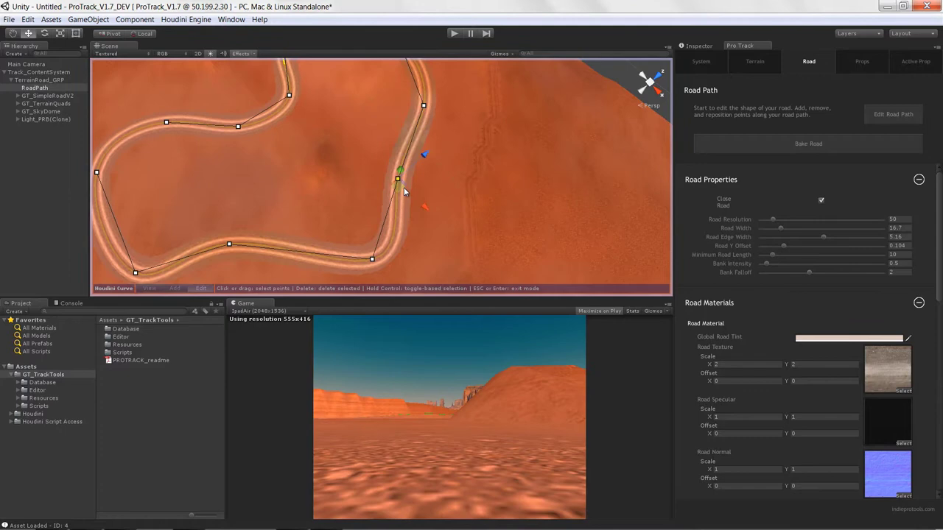
pyautogui.moveTo(411, 190); pyautogui.dragTo(461, 186)
# Step: Insert more midpoints around the wide bend beside the hill and adjust them to smooth the road's curve
pyautogui.press('shift')
pyautogui.keyDown('shift'); pyautogui.click(428, 216); pyautogui.keyUp('shift')
pyautogui.keyDown('alt'); pyautogui.moveTo(429, 215); pyautogui.dragTo(473, 225); pyautogui.keyUp('alt')
pyautogui.press('shift')
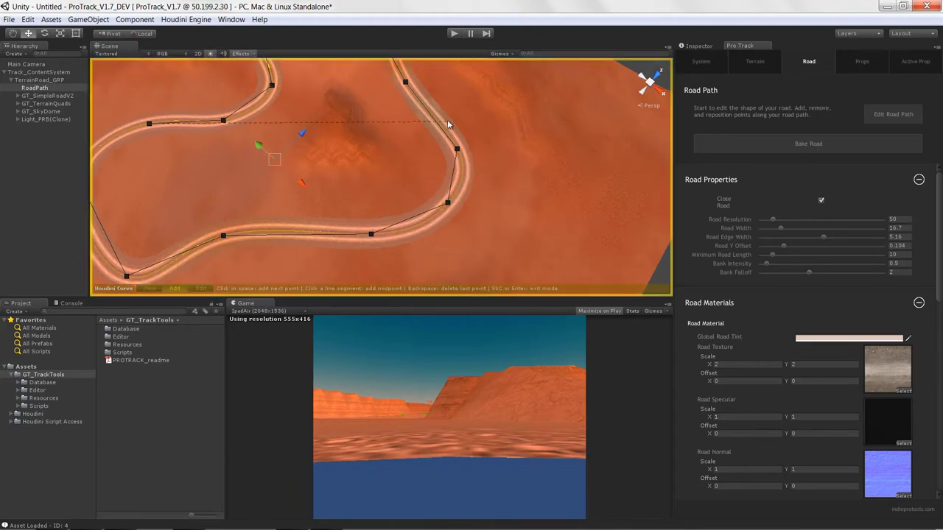
pyautogui.keyDown('alt'); pyautogui.moveTo(509, 147); pyautogui.dragTo(496, 164); pyautogui.keyUp('alt')
pyautogui.moveTo(455, 226); pyautogui.dragTo(465, 241)
pyautogui.press('a')
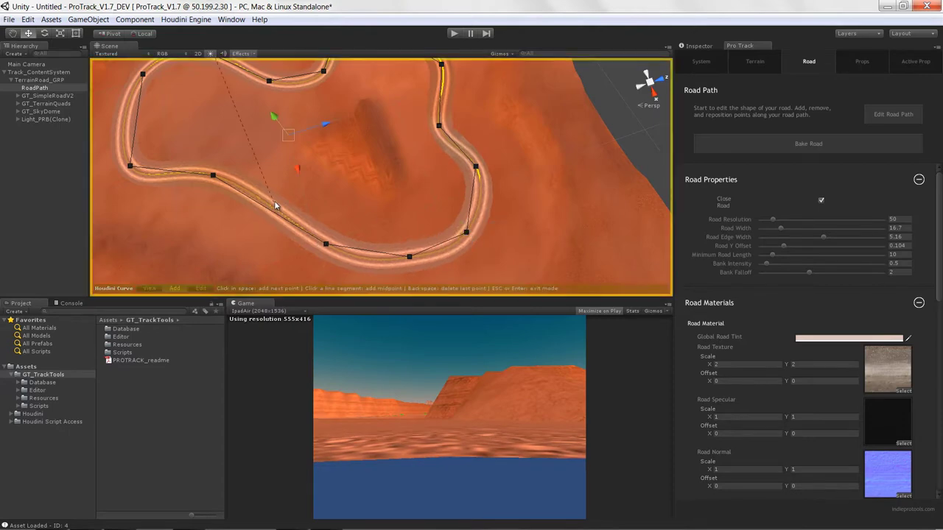
pyautogui.keyDown('shift'); pyautogui.click(274, 210); pyautogui.keyUp('shift')
pyautogui.moveTo(280, 209); pyautogui.dragTo(279, 207)
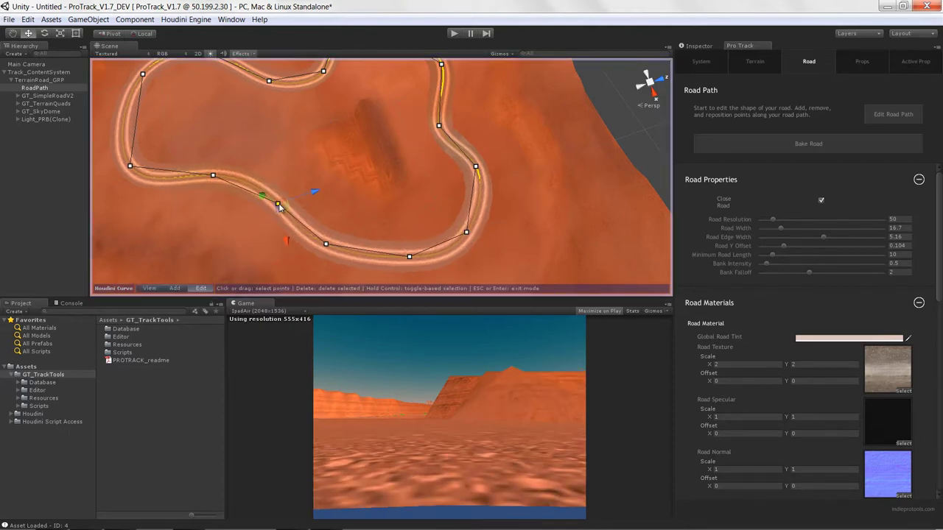
# Step: Raise selected points at the far and near ends of the road path to vary the track's elevation
pyautogui.keyDown('alt'); pyautogui.moveTo(378, 187); pyautogui.dragTo(514, 106); pyautogui.keyUp('alt')
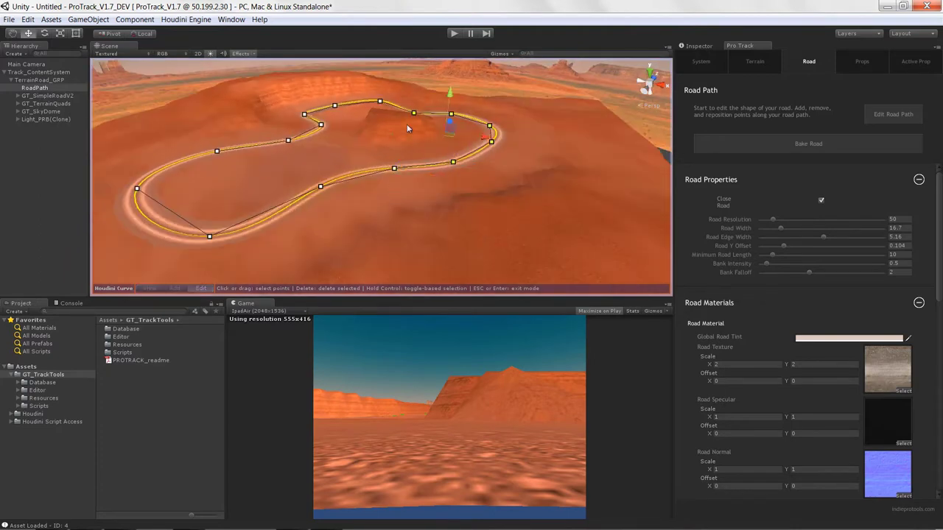
pyautogui.moveTo(450, 95); pyautogui.dragTo(450, 86)
pyautogui.keyDown('alt'); pyautogui.moveTo(392, 141); pyautogui.dragTo(352, 140); pyautogui.keyUp('alt')
pyautogui.moveTo(352, 140); pyautogui.dragTo(406, 185, button='middle')
pyautogui.keyDown('alt'); pyautogui.moveTo(406, 186); pyautogui.dragTo(429, 157); pyautogui.keyUp('alt')
pyautogui.keyDown('alt'); pyautogui.moveTo(368, 184); pyautogui.dragTo(337, 238); pyautogui.keyUp('alt')
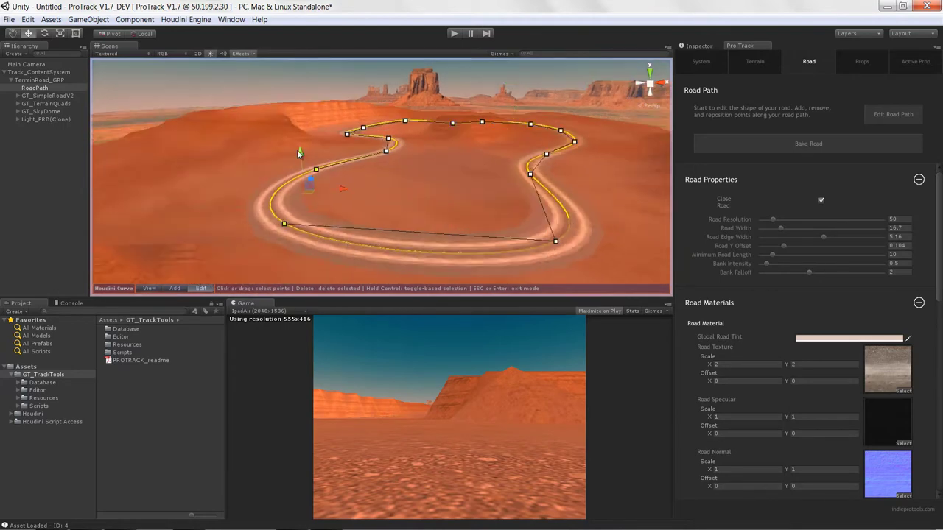
pyautogui.keyDown('alt'); pyautogui.moveTo(300, 142); pyautogui.dragTo(439, 217); pyautogui.keyUp('alt')
# Step: Finish editing the road path, deselect all track objects and hide the procedural curves
pyautogui.click(764, 65)
pyautogui.keyDown('alt'); pyautogui.moveTo(541, 159); pyautogui.dragTo(383, 210); pyautogui.keyUp('alt')
pyautogui.press('Escape')
pyautogui.click(700, 63)
pyautogui.click(871, 333)
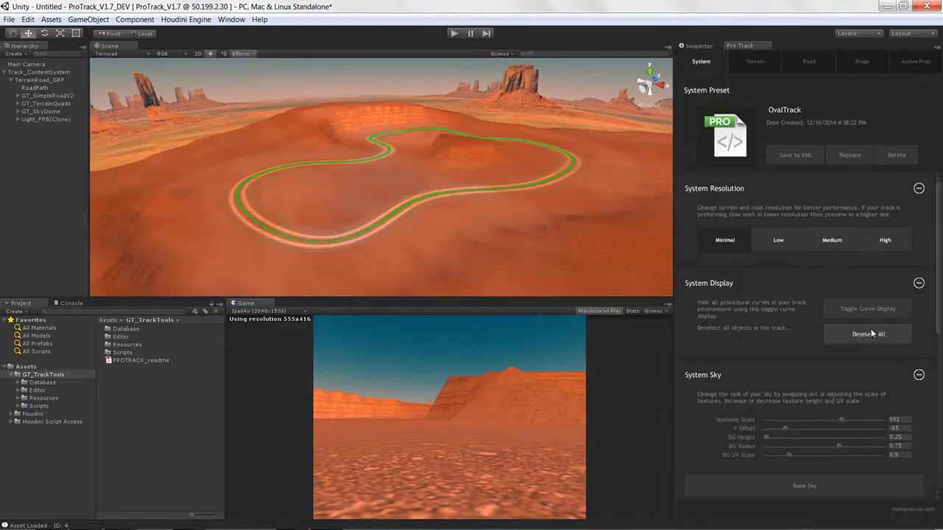
pyautogui.keyDown('alt'); pyautogui.moveTo(508, 199); pyautogui.dragTo(457, 193); pyautogui.keyUp('alt')
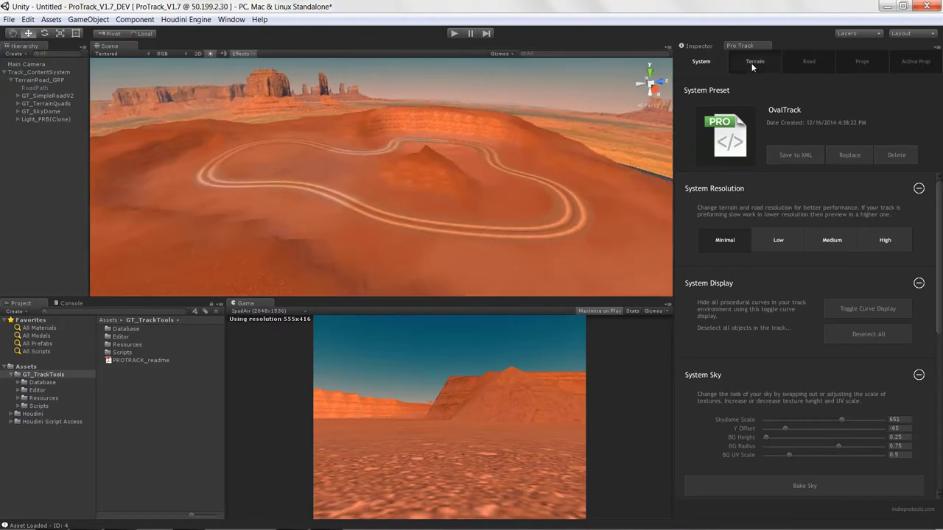
# Step: Enlarge the terrain by setting its Quad Size to 370
pyautogui.click(753, 62)
pyautogui.moveTo(847, 172); pyautogui.dragTo(871, 173)
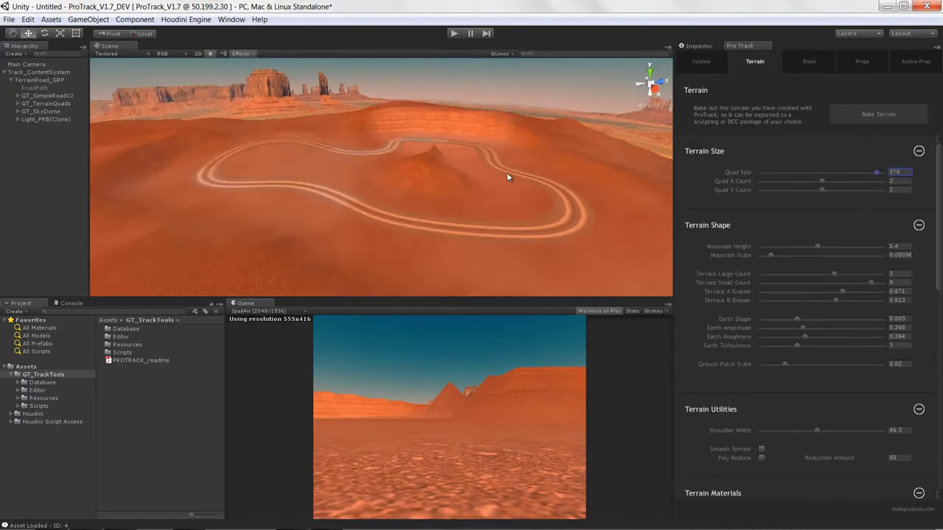
pyautogui.keyDown('alt'); pyautogui.moveTo(508, 176); pyautogui.dragTo(652, 179); pyautogui.keyUp('alt')
pyautogui.moveTo(852, 172); pyautogui.dragTo(874, 173)
# Step: Set the terrain's Mountain Height to 2.68 and Mountain Scale to about 0.0019
pyautogui.moveTo(822, 246); pyautogui.dragTo(870, 248)
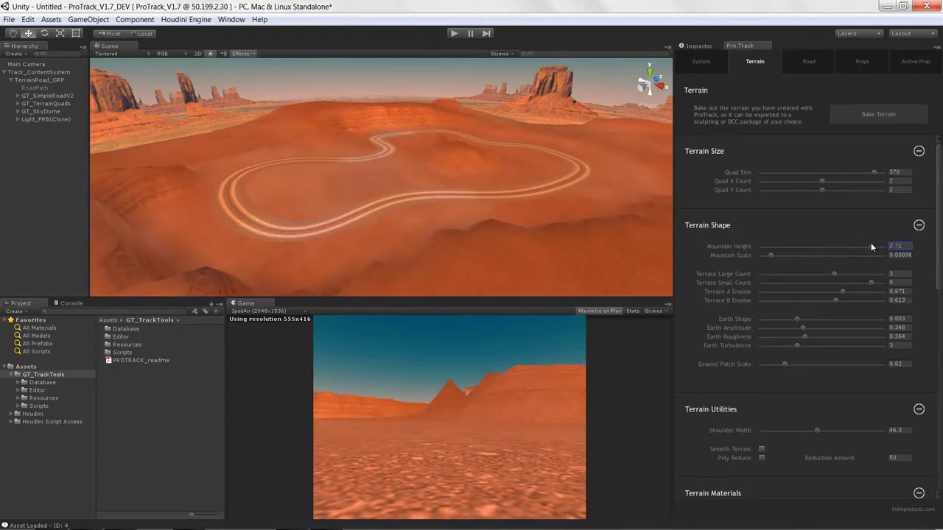
pyautogui.moveTo(771, 257); pyautogui.dragTo(779, 261)
pyautogui.keyDown('alt'); pyautogui.moveTo(401, 204); pyautogui.dragTo(516, 208); pyautogui.keyUp('alt')
# Step: Set Terrace Large Count to 4, Terrace Small Count to 7, Terrace A Erosion to 0.952 and Terrace B Erosion to 0.752
pyautogui.moveTo(847, 275)
pyautogui.mouseDown()
pyautogui.moveTo(793, 284)
pyautogui.moveTo(856, 283)
pyautogui.mouseUp()
pyautogui.keyDown('alt'); pyautogui.moveTo(261, 202); pyautogui.dragTo(401, 212); pyautogui.keyUp('alt')
pyautogui.moveTo(871, 282); pyautogui.dragTo(858, 301)
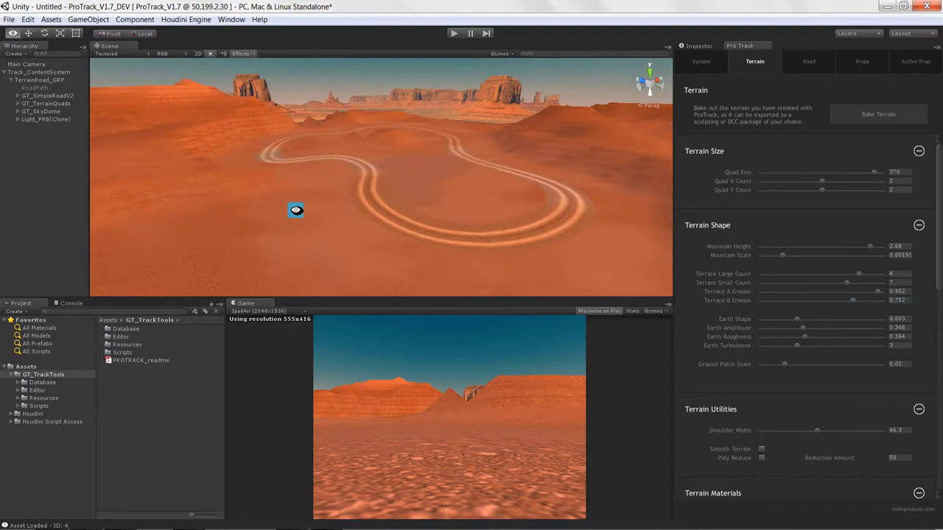
# Step: Set Earth Shape to 0.00404, Earth Amplitude to 0.308, Earth Roughness to 0.546 and Earth Turbulence to 4
pyautogui.keyDown('alt'); pyautogui.moveTo(299, 208); pyautogui.dragTo(560, 222); pyautogui.keyUp('alt')
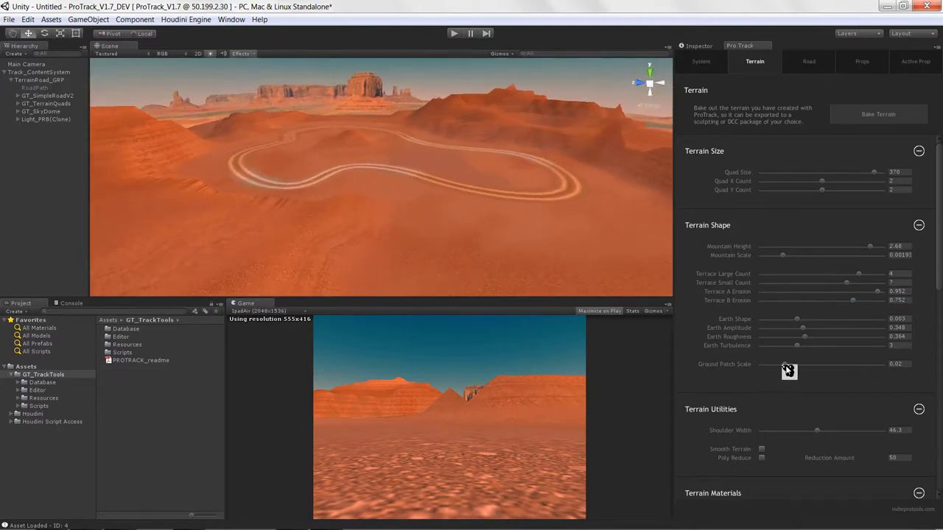
pyautogui.moveTo(845, 322); pyautogui.dragTo(798, 327)
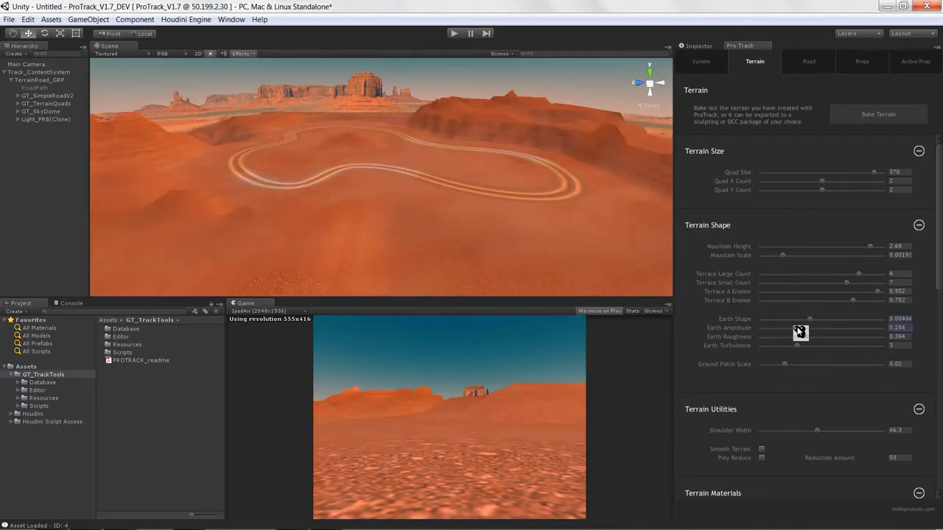
pyautogui.keyDown('alt'); pyautogui.moveTo(391, 199); pyautogui.dragTo(492, 221); pyautogui.keyUp('alt')
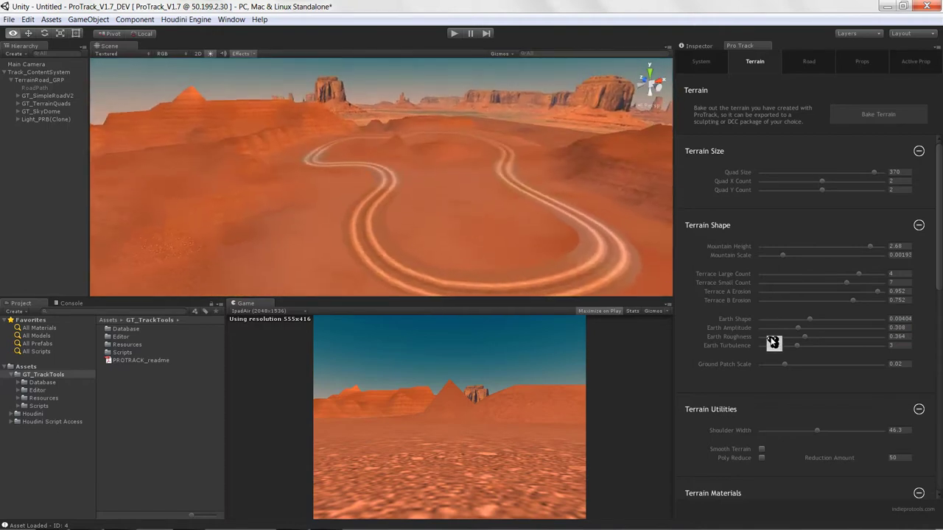
pyautogui.moveTo(826, 338); pyautogui.dragTo(811, 363)
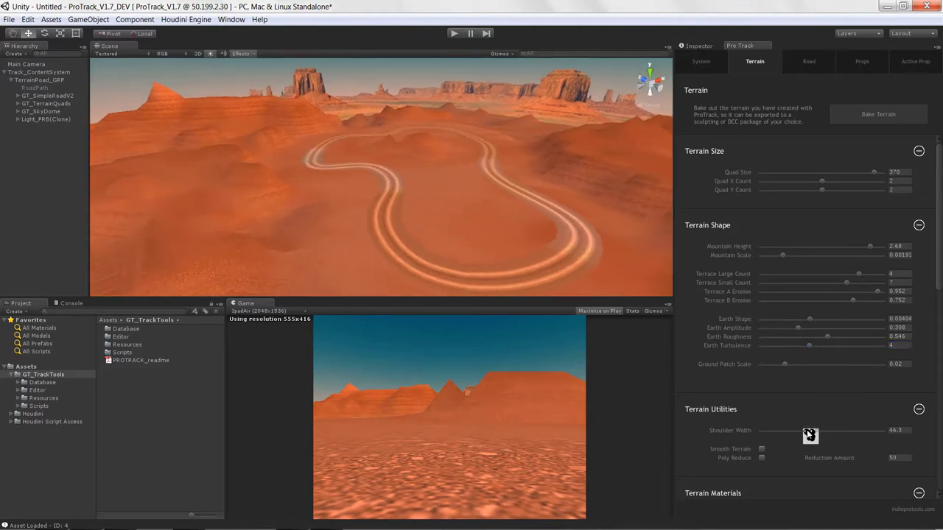
# Step: Reduce the terrain's Shoulder Width to 31.1
pyautogui.moveTo(808, 433)
pyautogui.mouseDown()
pyautogui.moveTo(841, 427)
pyautogui.moveTo(787, 434)
pyautogui.moveTo(856, 431)
pyautogui.moveTo(800, 435)
pyautogui.mouseUp()
pyautogui.keyDown('alt'); pyautogui.moveTo(424, 237); pyautogui.dragTo(635, 195); pyautogui.keyUp('alt')
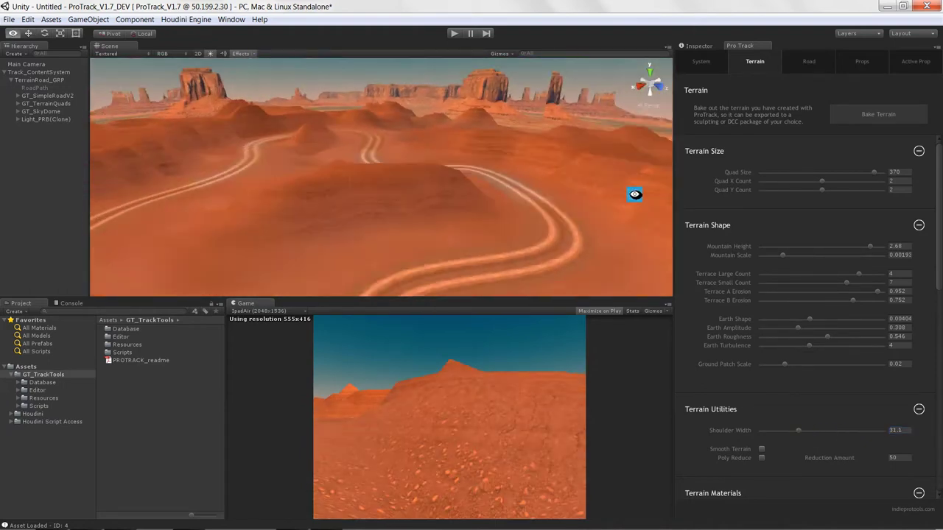
pyautogui.moveTo(634, 195); pyautogui.dragTo(361, 199, button='right')
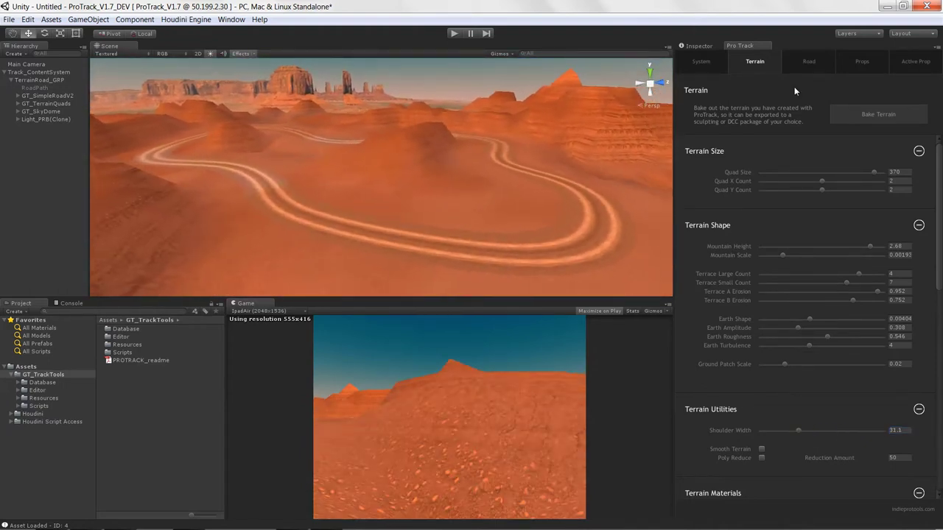
# Step: Set the System Resolution to Medium and return to the terrain settings
pyautogui.click(701, 61)
pyautogui.click(779, 241)
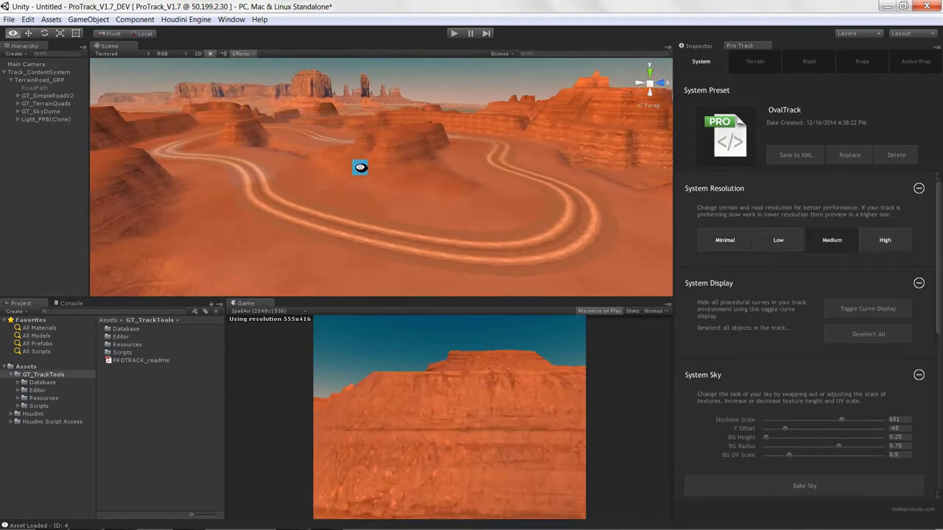
pyautogui.click(756, 62)
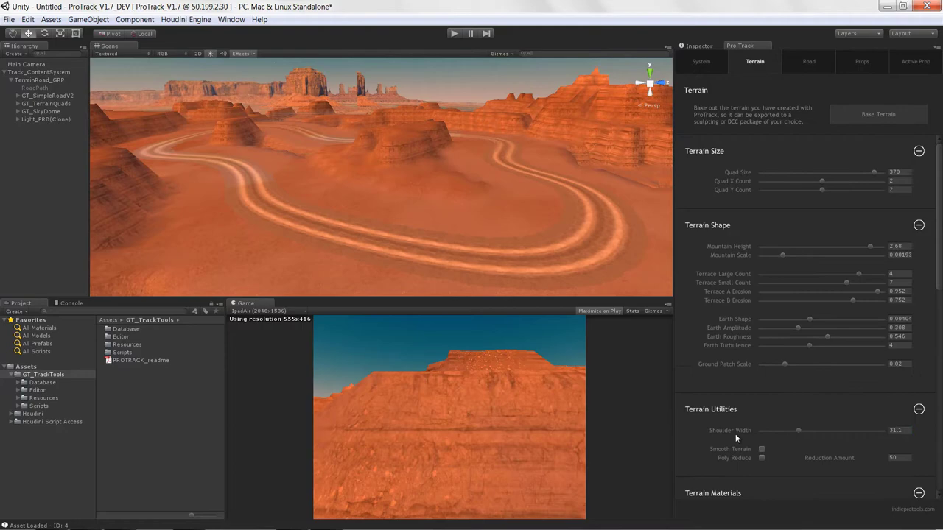
# Step: Turn on Smooth Terrain for the desert terrain
pyautogui.click(761, 449)
pyautogui.keyDown('alt'); pyautogui.moveTo(417, 191); pyautogui.dragTo(316, 171, button='right'); pyautogui.keyUp('alt')
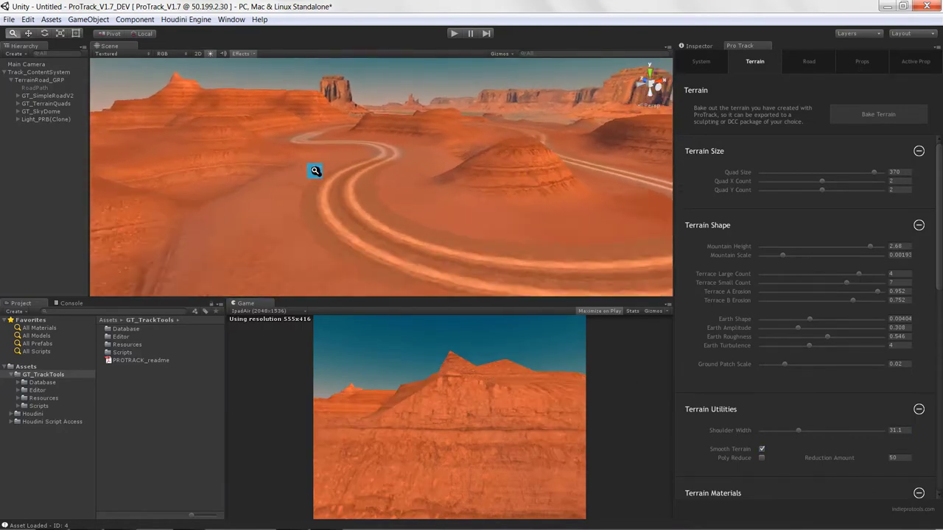
pyautogui.keyDown('alt'); pyautogui.moveTo(315, 171); pyautogui.dragTo(617, 193); pyautogui.keyUp('alt')
# Step: Set the Road Resolution to 154, Road Width to 18.7 and Road Edge Width to 4.13
pyautogui.click(817, 61)
pyautogui.keyDown('alt'); pyautogui.moveTo(362, 175); pyautogui.dragTo(462, 216); pyautogui.keyUp('alt')
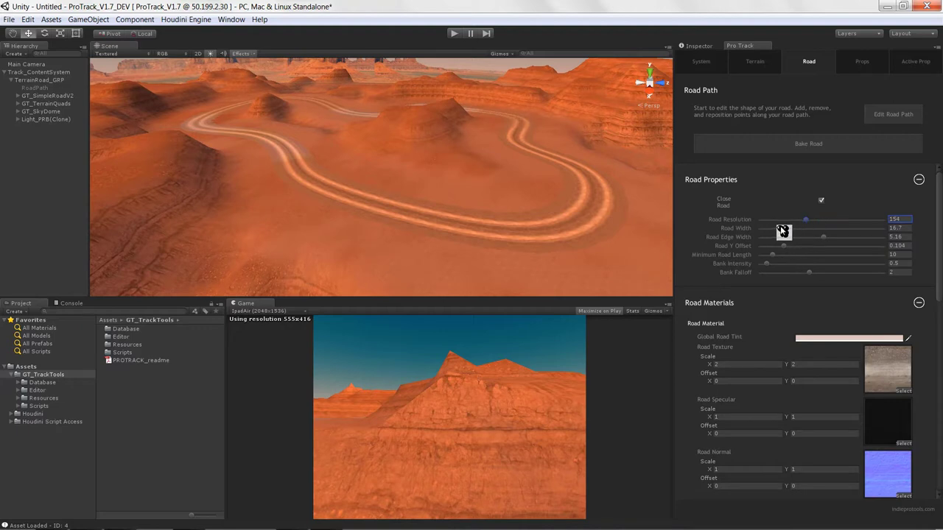
pyautogui.moveTo(815, 233); pyautogui.dragTo(786, 233)
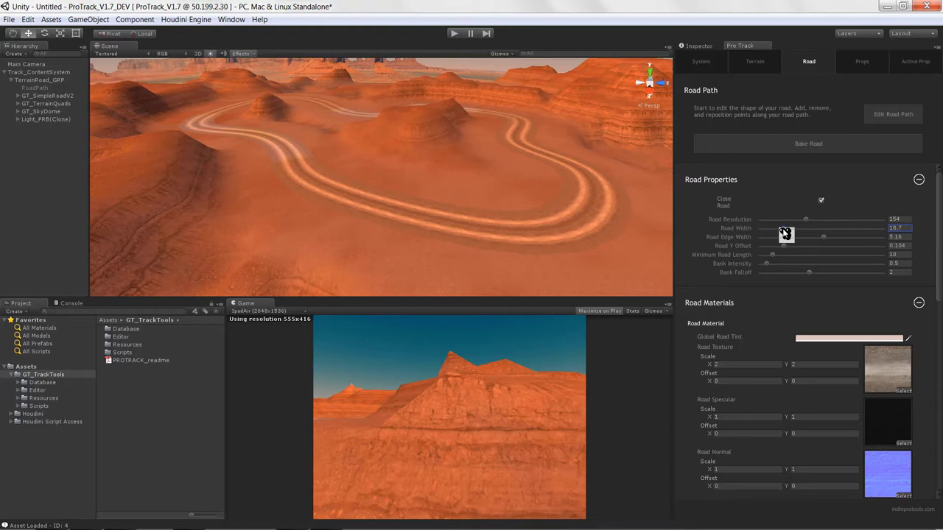
pyautogui.click(869, 237)
pyautogui.click(815, 238)
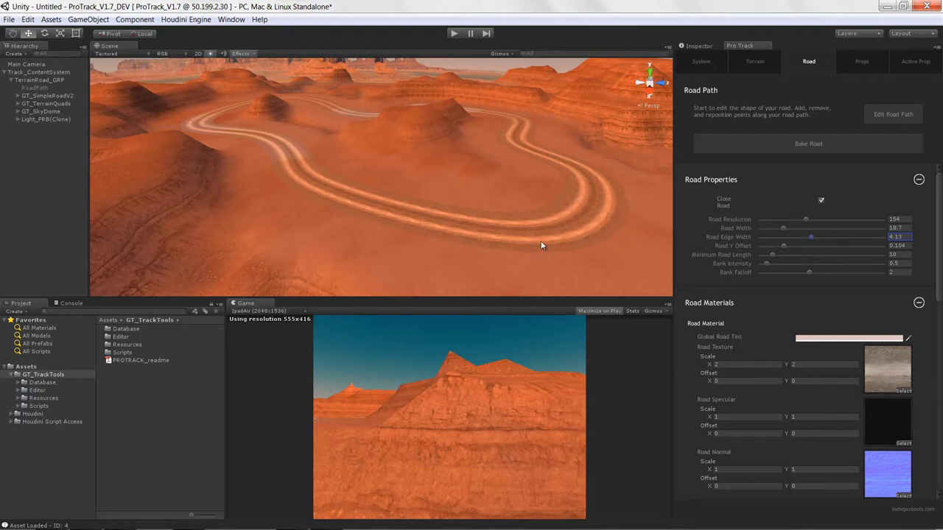
pyautogui.keyDown('alt'); pyautogui.moveTo(542, 245); pyautogui.dragTo(480, 229); pyautogui.keyUp('alt')
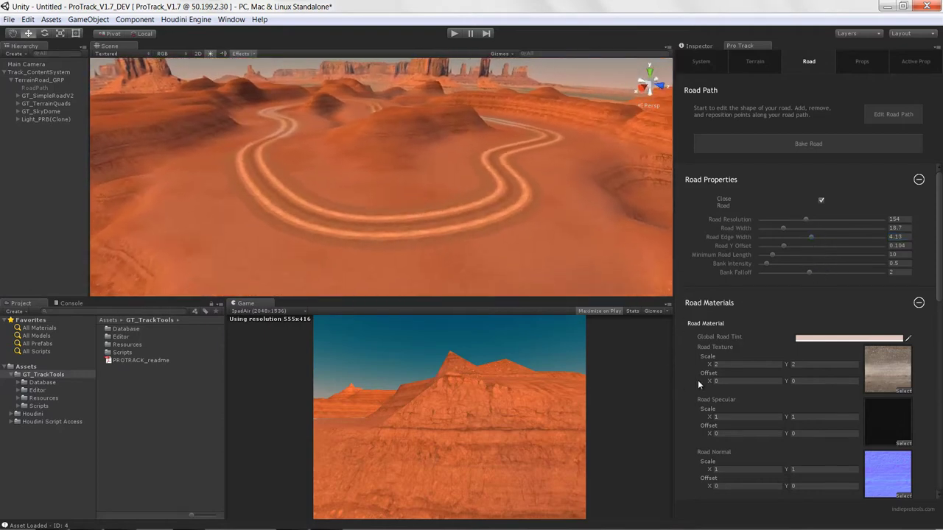
# Step: Open the Prop Library for adding props and dock it beside the Project and Console panels
pyautogui.click(860, 61)
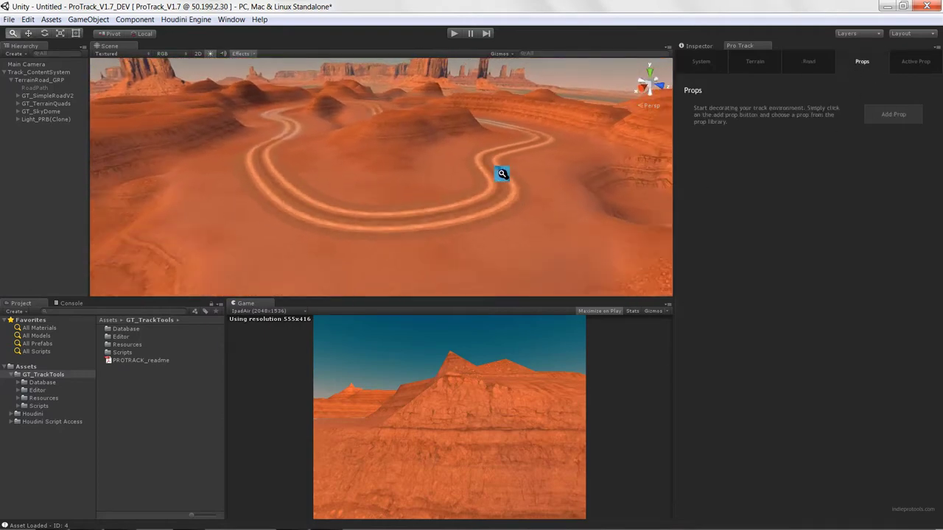
pyautogui.click(893, 114)
pyautogui.moveTo(359, 132); pyautogui.dragTo(314, 420)
# Step: Align the Main Camera with a scene view that overlooks the track's large bend
pyautogui.click(37, 65)
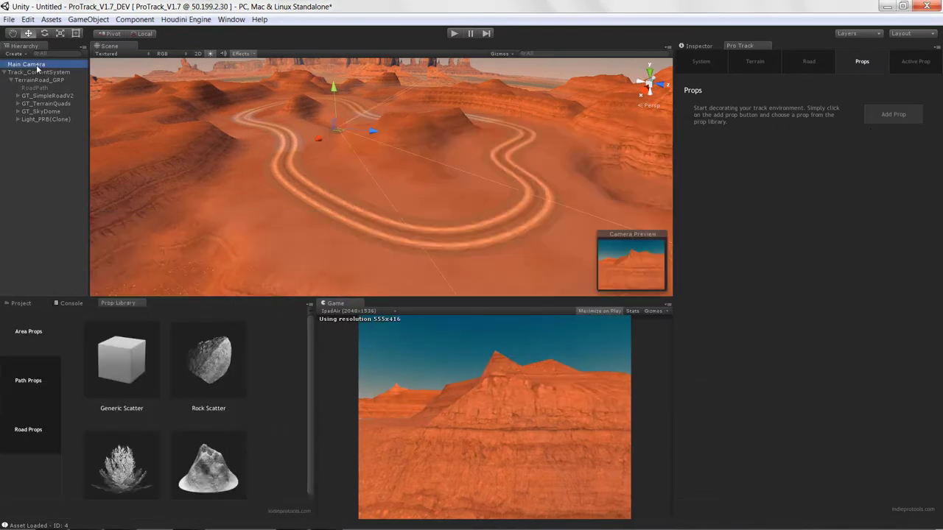
pyautogui.keyDown('alt'); pyautogui.moveTo(456, 179); pyautogui.dragTo(444, 179); pyautogui.keyUp('alt')
pyautogui.scroll(3, 443, 179)
pyautogui.hotkey('ctrl', 'shift', 'f')
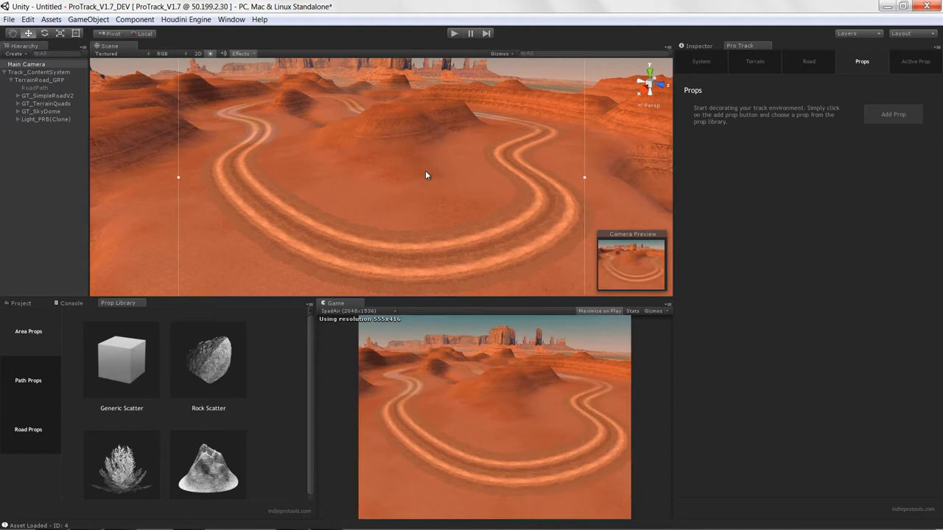
# Step: Add a Guard Rail road prop and draw its path along the outer side of the large bend
pyautogui.keyDown('alt'); pyautogui.moveTo(389, 195); pyautogui.dragTo(451, 206); pyautogui.keyUp('alt')
pyautogui.click(455, 217)
pyautogui.keyDown('alt'); pyautogui.moveTo(457, 221); pyautogui.dragTo(479, 187, button='right'); pyautogui.keyUp('alt')
pyautogui.keyDown('alt'); pyautogui.moveTo(480, 187); pyautogui.dragTo(415, 203); pyautogui.keyUp('alt')
pyautogui.click(28, 429)
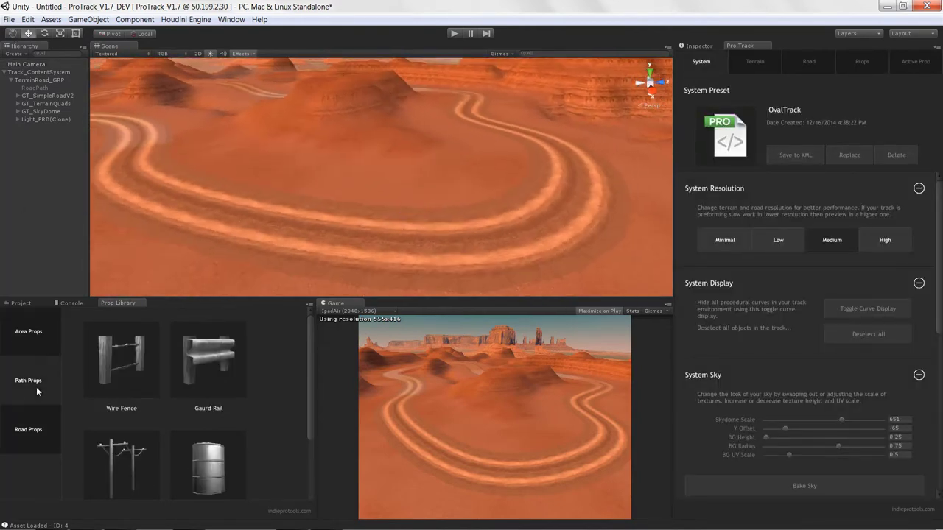
pyautogui.click(221, 364)
pyautogui.keyDown('alt'); pyautogui.moveTo(467, 216); pyautogui.dragTo(275, 244); pyautogui.keyUp('alt')
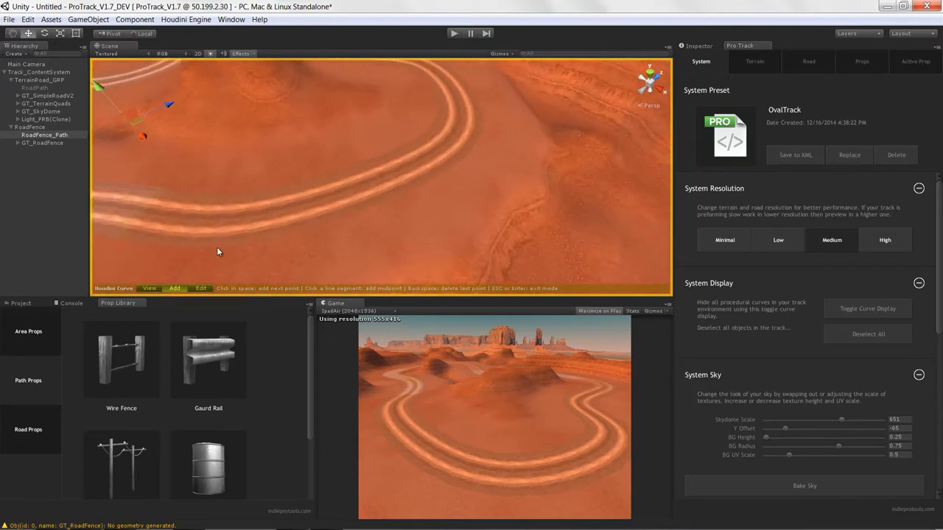
pyautogui.keyDown('alt'); pyautogui.moveTo(398, 192); pyautogui.dragTo(249, 213); pyautogui.keyUp('alt')
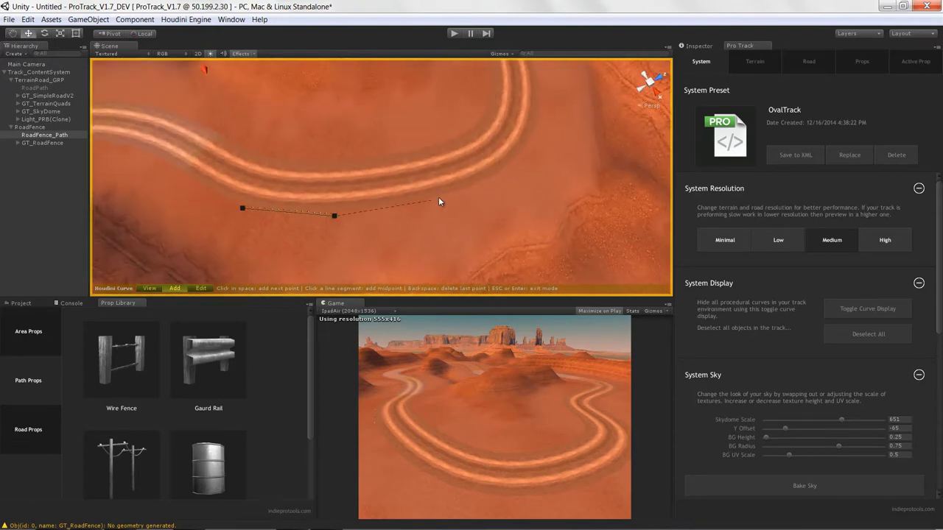
pyautogui.click(513, 170)
pyautogui.keyDown('alt'); pyautogui.moveTo(515, 168); pyautogui.dragTo(418, 142); pyautogui.keyUp('alt')
pyautogui.click(513, 97)
pyautogui.keyDown('alt'); pyautogui.moveTo(424, 187); pyautogui.dragTo(853, 253); pyautogui.keyUp('alt')
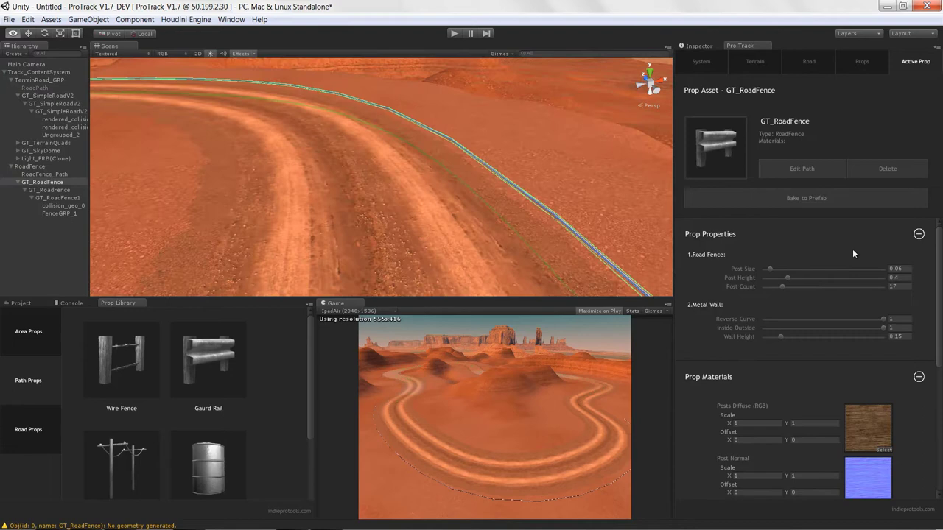
# Step: Set the guard rail's Post Size to 0.545, Post Height to 1.596 and Post Count to 32, and increase its Wall Height
pyautogui.moveTo(770, 273); pyautogui.dragTo(802, 286)
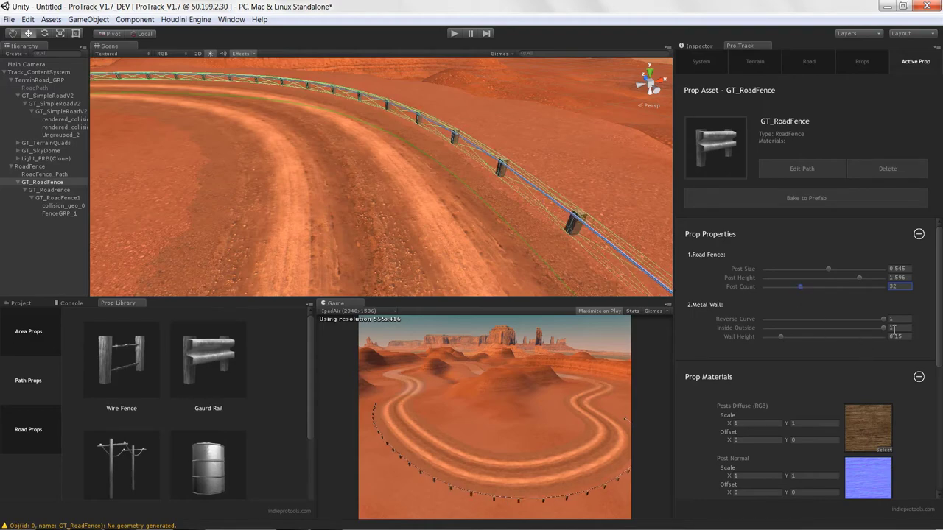
pyautogui.moveTo(780, 336); pyautogui.dragTo(855, 339)
pyautogui.moveTo(430, 173)
pyautogui.keyDown('alt'); pyautogui.mouseDown()
pyautogui.moveTo(381, 154)
pyautogui.moveTo(438, 156)
pyautogui.moveTo(454, 167)
pyautogui.moveTo(430, 167)
pyautogui.moveTo(418, 184)
pyautogui.mouseUp(); pyautogui.keyUp('alt')
# Step: Add a Barrels road prop and draw its path along the inner side of the large bend
pyautogui.click(37, 266)
pyautogui.click(208, 467)
pyautogui.moveTo(529, 179); pyautogui.dragTo(267, 229, button='right')
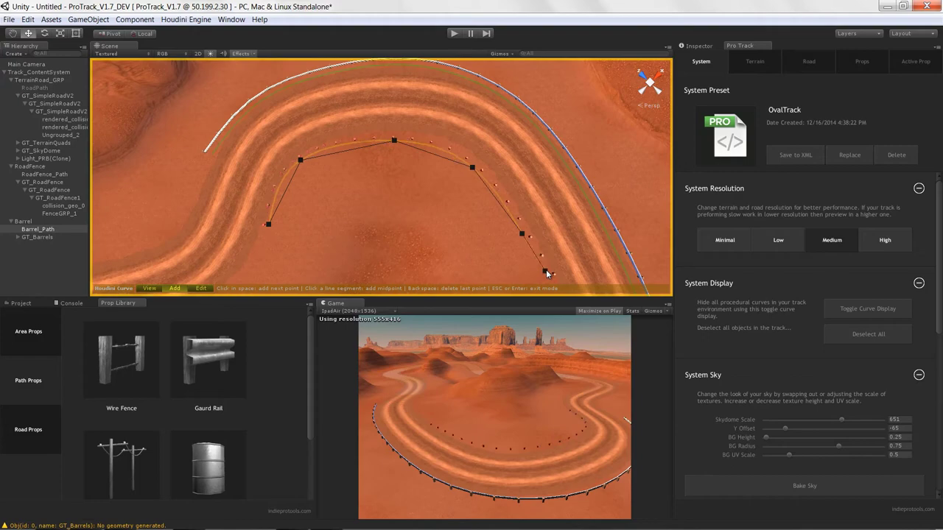
pyautogui.moveTo(545, 274); pyautogui.dragTo(392, 148, button='right')
pyautogui.press('Return')
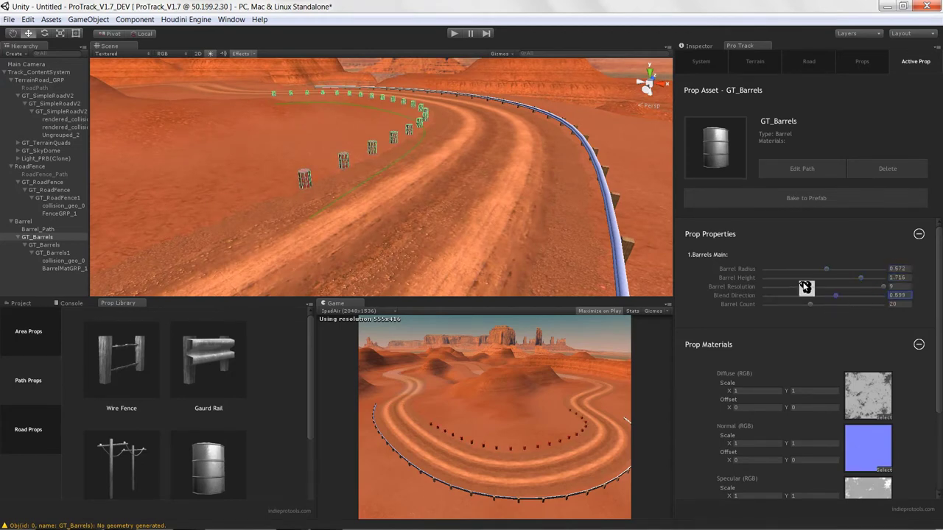
# Step: Set the Barrel Radius to 0.572, Barrel Height to 1.716, Barrel Resolution to 8, Blend Direction to 0 and Barrel Count to 15
pyautogui.press('w')
pyautogui.moveTo(385, 175); pyautogui.dragTo(429, 182, button='right')
pyautogui.moveTo(877, 288); pyautogui.dragTo(895, 312)
pyautogui.moveTo(808, 305); pyautogui.dragTo(799, 309)
pyautogui.scroll(-5, 379, 177)
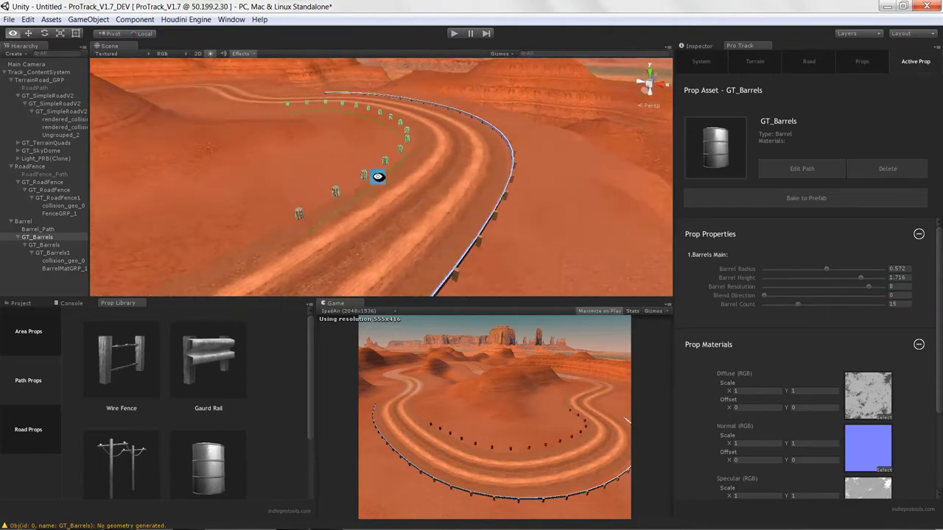
# Step: Add a Telephone Poles road prop and draw its path around the bend, outside the guard rail
pyautogui.keyDown('alt'); pyautogui.moveTo(379, 177); pyautogui.dragTo(361, 179); pyautogui.keyUp('alt')
pyautogui.click(6, 279)
pyautogui.scroll(-1, 163, 439)
pyautogui.click(108, 458)
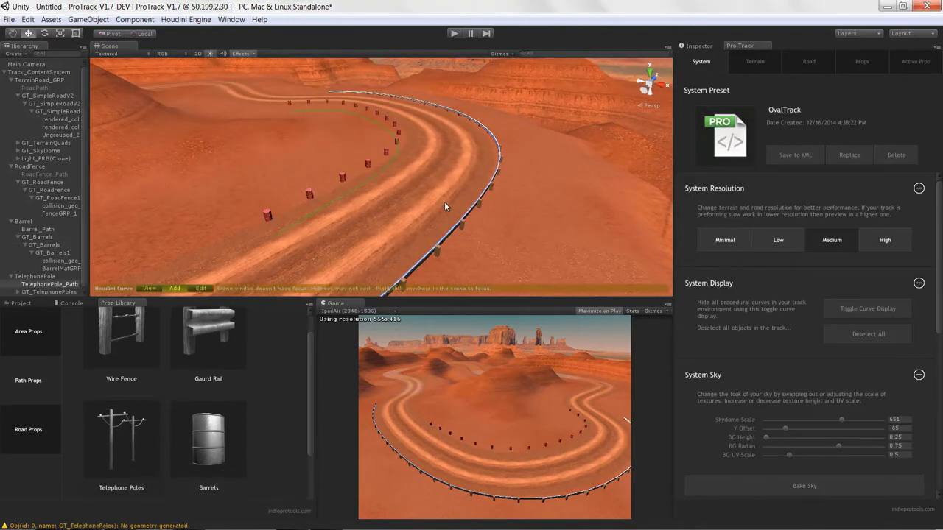
pyautogui.keyDown('alt'); pyautogui.moveTo(372, 211); pyautogui.dragTo(229, 123); pyautogui.keyUp('alt')
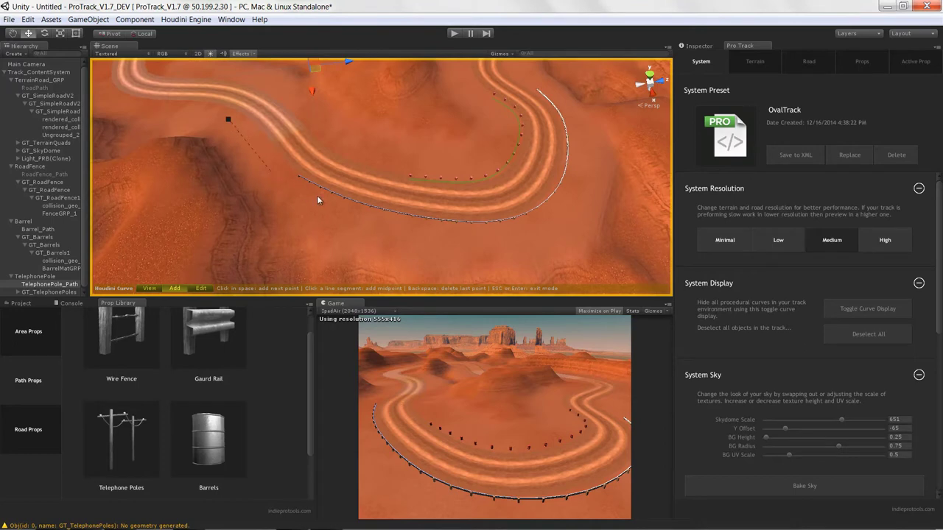
pyautogui.keyDown('alt'); pyautogui.moveTo(559, 235); pyautogui.dragTo(396, 184); pyautogui.keyUp('alt')
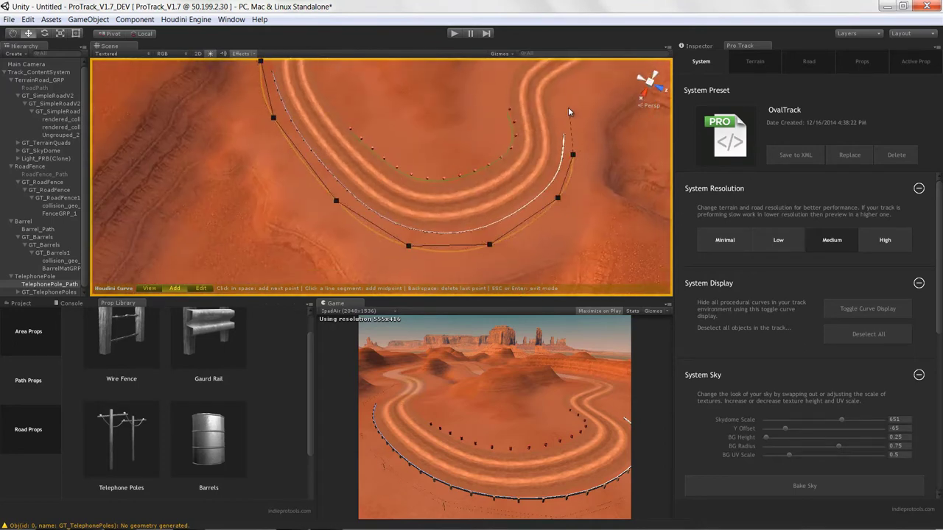
pyautogui.keyDown('alt'); pyautogui.moveTo(568, 107); pyautogui.dragTo(499, 209); pyautogui.keyUp('alt')
pyautogui.keyDown('alt'); pyautogui.moveTo(543, 181); pyautogui.dragTo(427, 177); pyautogui.keyUp('alt')
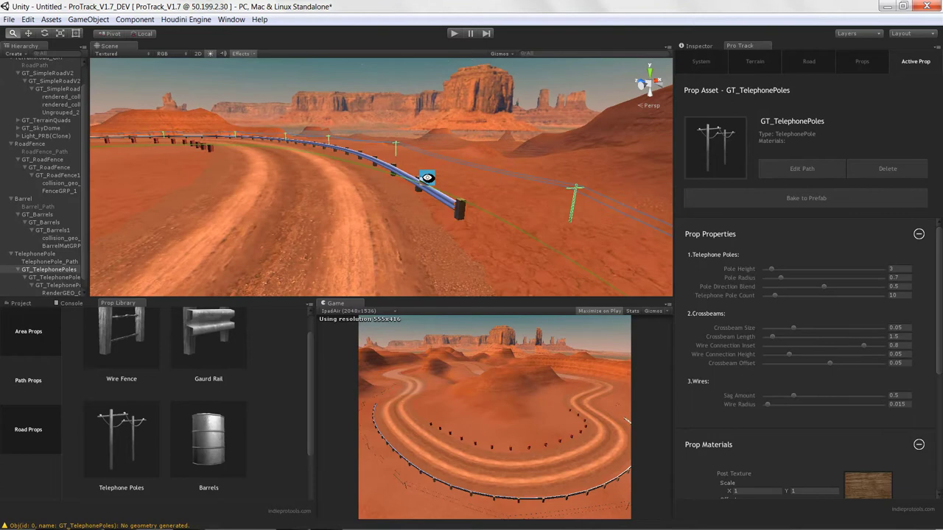
# Step: Set the telephone poles' height to 10, radius 1.3, direction blend 1, count 12, crossbeam size 0.0772, crossbeam length 4.69, sag 1.836 and wire radius 0.048
pyautogui.moveTo(798, 272); pyautogui.dragTo(844, 272)
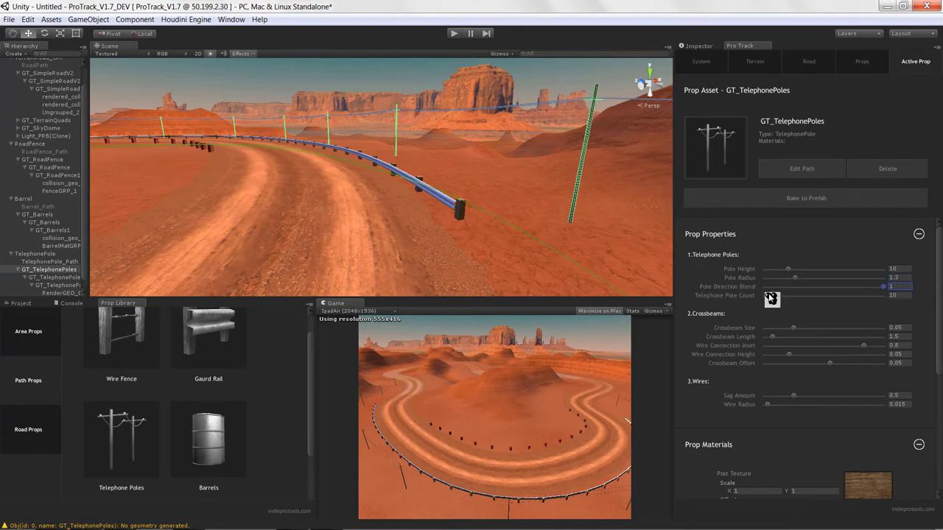
pyautogui.moveTo(779, 298)
pyautogui.mouseDown()
pyautogui.moveTo(832, 298)
pyautogui.moveTo(779, 296)
pyautogui.mouseUp()
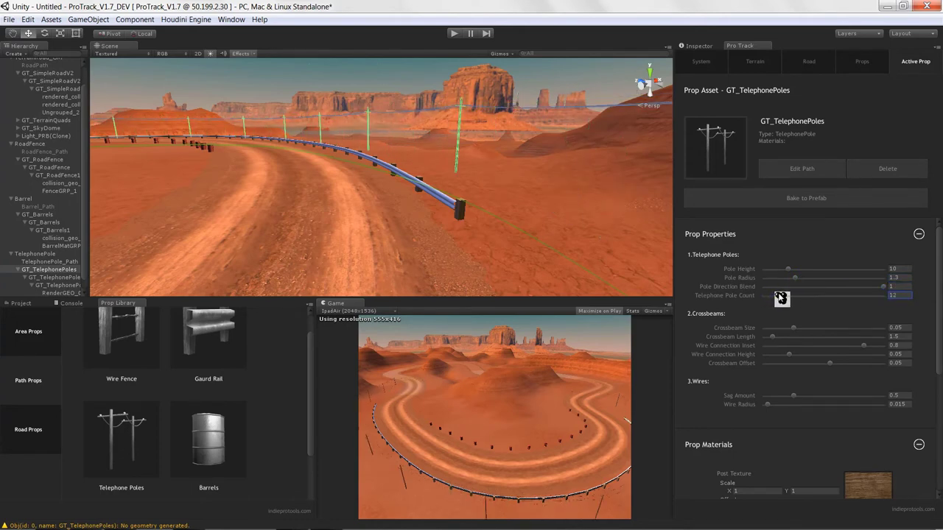
pyautogui.keyDown('alt'); pyautogui.moveTo(521, 187); pyautogui.dragTo(491, 195); pyautogui.keyUp('alt')
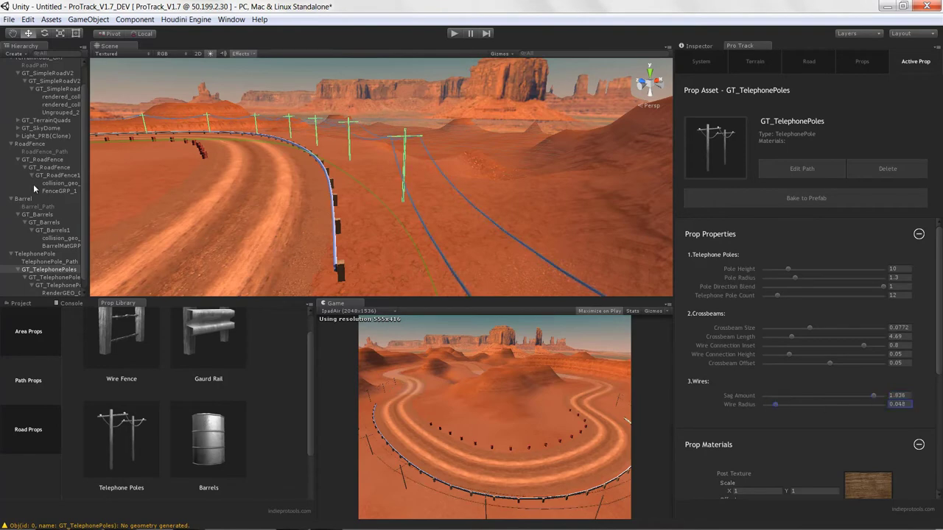
# Step: Deselect all objects in the track and hide the procedural curves
pyautogui.scroll(-1, 34, 189)
pyautogui.click(701, 63)
pyautogui.click(863, 342)
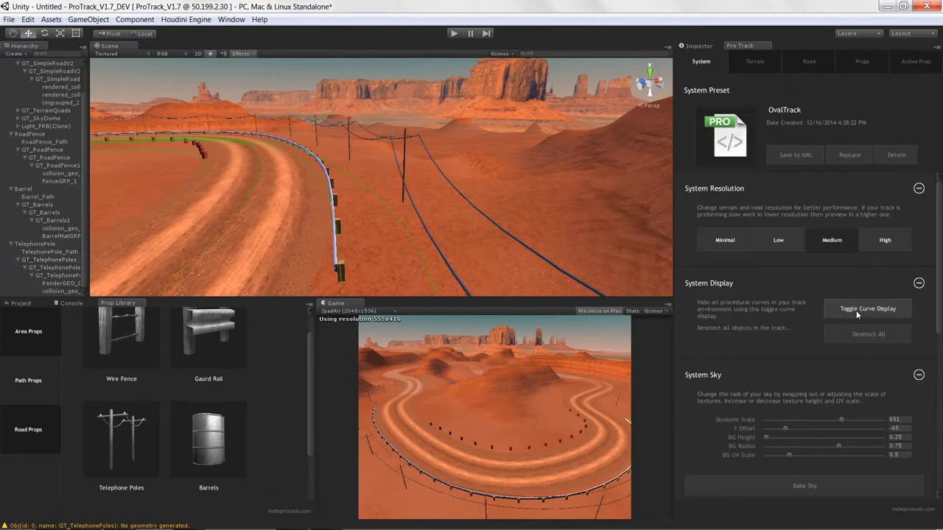
pyautogui.moveTo(331, 228)
pyautogui.mouseDown(button='right')
pyautogui.moveTo(317, 219)
pyautogui.moveTo(355, 202)
pyautogui.moveTo(340, 188)
pyautogui.moveTo(368, 193)
pyautogui.moveTo(340, 226)
pyautogui.mouseUp(button='right')
# Step: Add a Rock Scatter area prop and outline its patch around the hill enclosed by the track
pyautogui.click(21, 339)
pyautogui.click(188, 368)
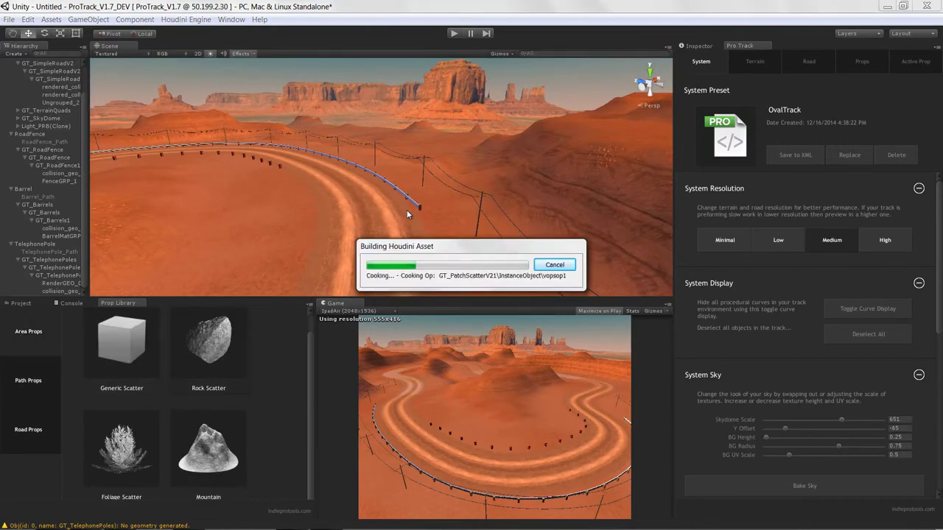
pyautogui.moveTo(461, 185)
pyautogui.keyDown('alt'); pyautogui.mouseDown()
pyautogui.moveTo(473, 196)
pyautogui.moveTo(462, 183)
pyautogui.mouseUp(); pyautogui.keyUp('alt')
pyautogui.moveTo(462, 184); pyautogui.dragTo(300, 186, button='right')
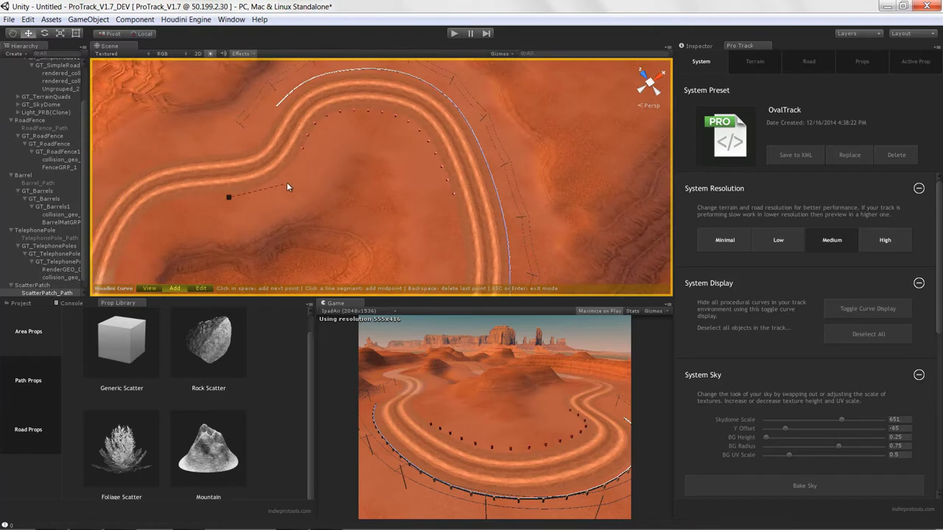
pyautogui.click(318, 137)
pyautogui.click(364, 119)
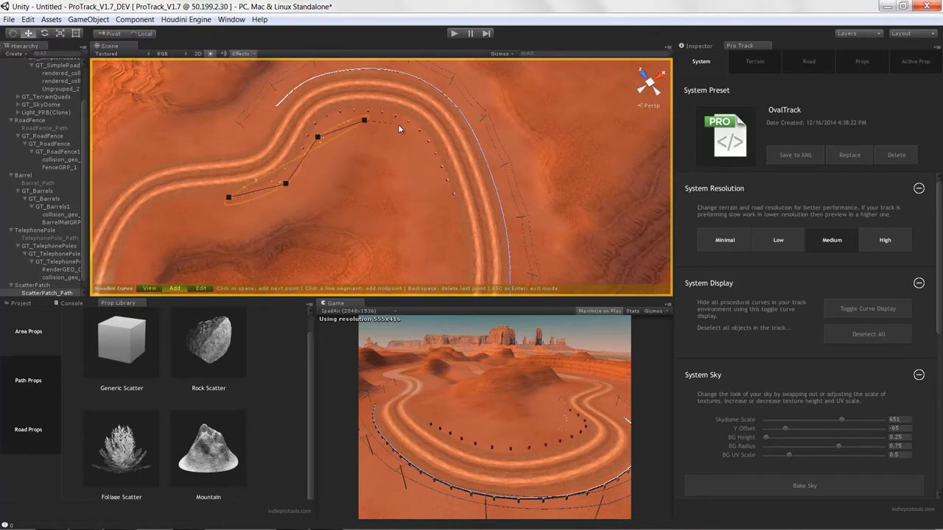
pyautogui.click(457, 244)
pyautogui.moveTo(457, 244); pyautogui.dragTo(471, 135, button='middle')
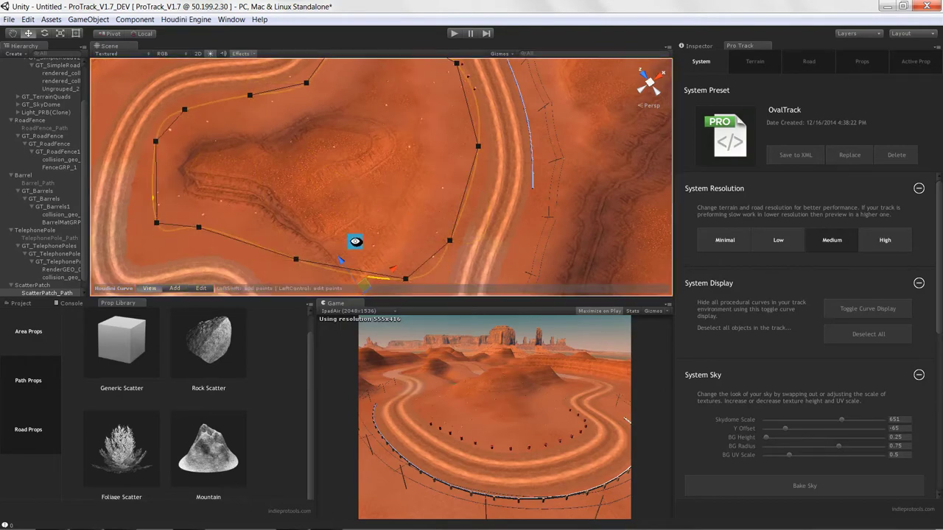
pyautogui.keyDown('alt'); pyautogui.moveTo(355, 242); pyautogui.dragTo(346, 127); pyautogui.keyUp('alt')
pyautogui.keyDown('alt'); pyautogui.moveTo(346, 127); pyautogui.dragTo(500, 208, button='right'); pyautogui.keyUp('alt')
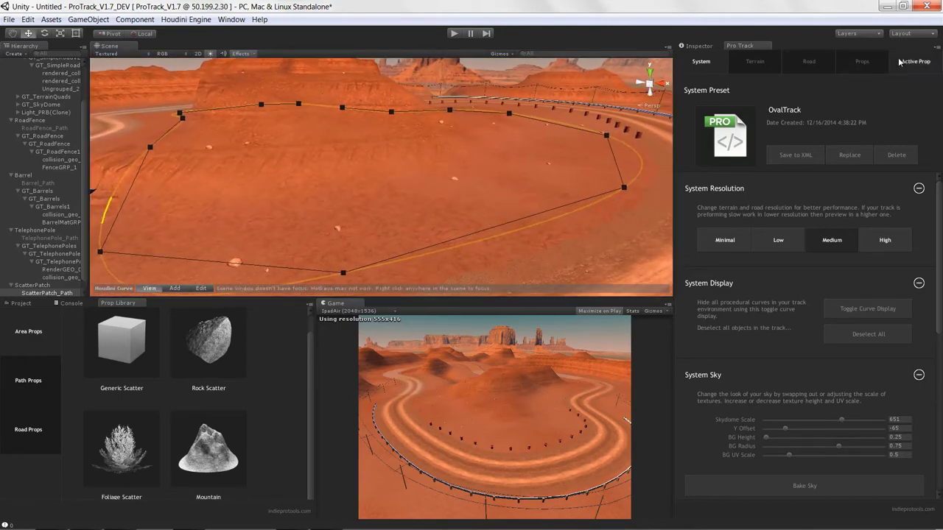
# Step: Open the rock scatter's properties and set Min Scale Value to 0.41 and Max Scale Value to 2.15
pyautogui.click(862, 61)
pyautogui.click(926, 156)
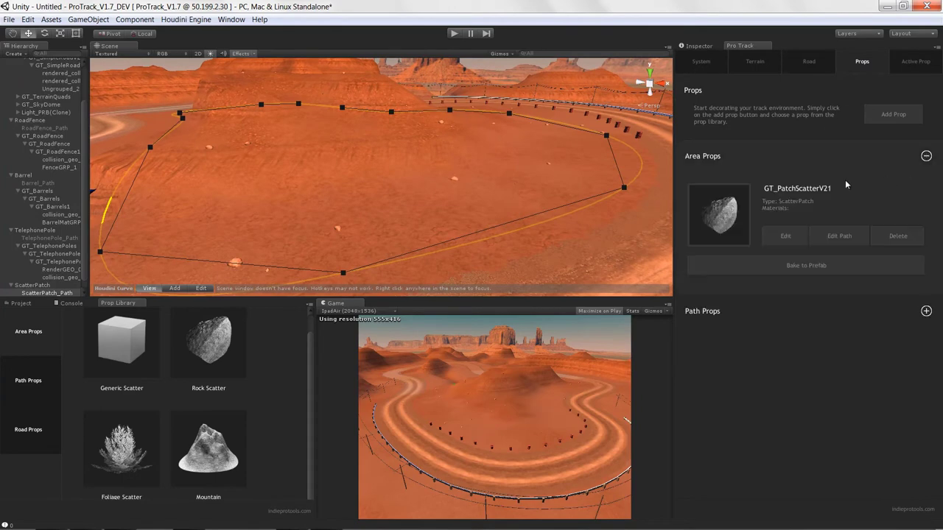
pyautogui.click(788, 236)
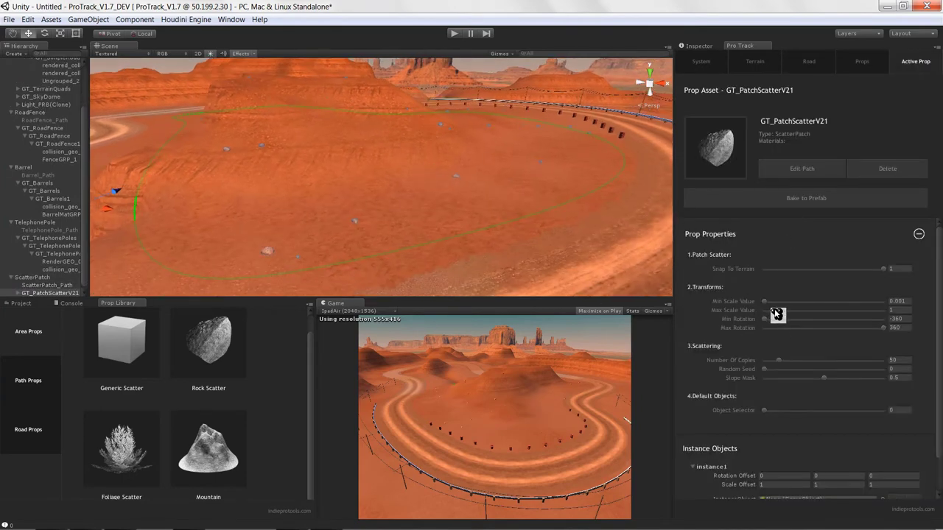
pyautogui.moveTo(776, 313)
pyautogui.mouseDown()
pyautogui.moveTo(802, 313)
pyautogui.moveTo(793, 315)
pyautogui.mouseUp()
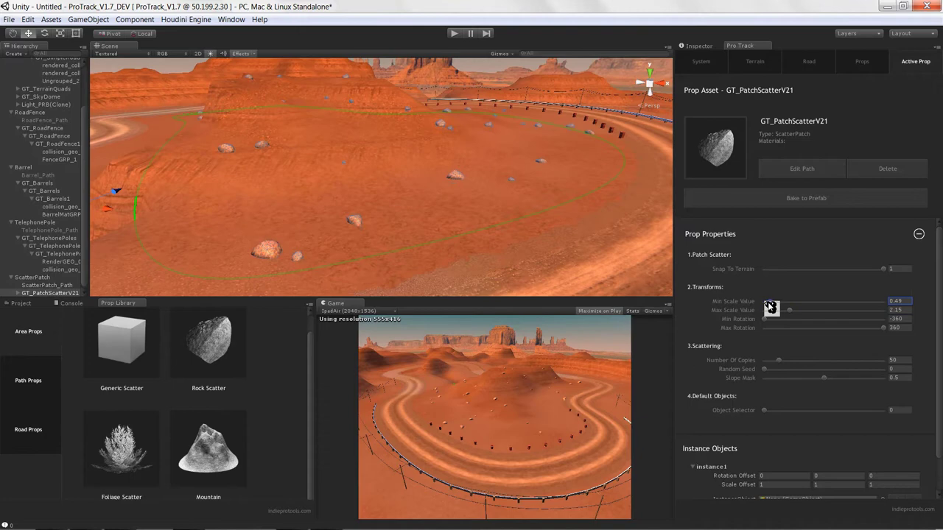
# Step: Set the rock scatter's Slope Mask to 0.056 and Number Of Copies to 216
pyautogui.moveTo(779, 363); pyautogui.dragTo(870, 378)
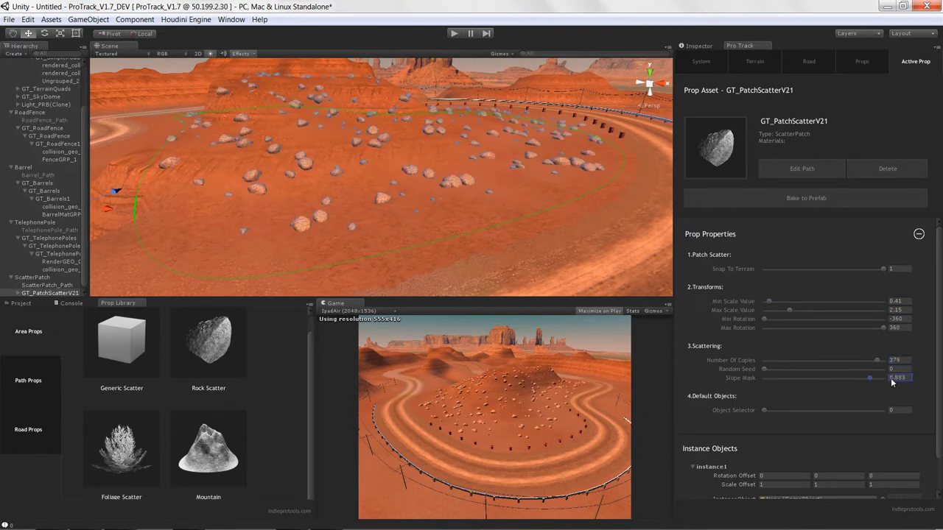
pyautogui.moveTo(796, 382); pyautogui.dragTo(767, 382)
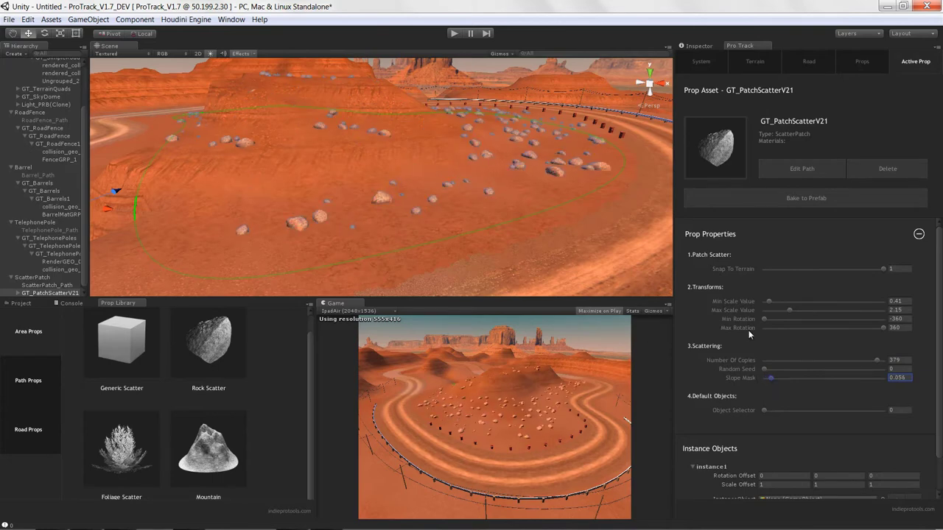
pyautogui.moveTo(876, 361); pyautogui.dragTo(829, 363)
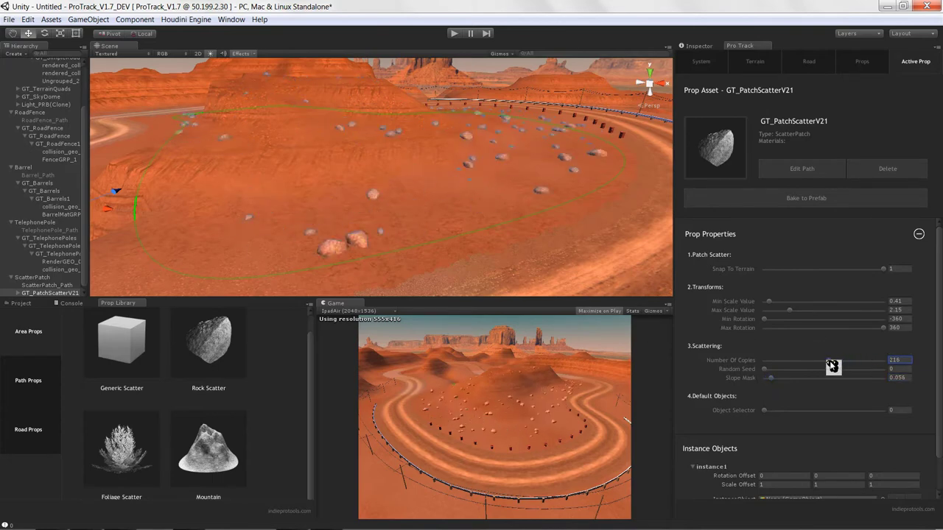
# Step: Add a Foliage Scatter area prop, outline its patch around the hill enclosed by the track, and open its properties
pyautogui.keyDown('alt'); pyautogui.moveTo(413, 186); pyautogui.dragTo(434, 215); pyautogui.keyUp('alt')
pyautogui.click(139, 453)
pyautogui.keyDown('alt'); pyautogui.moveTo(513, 198); pyautogui.dragTo(253, 229); pyautogui.keyUp('alt')
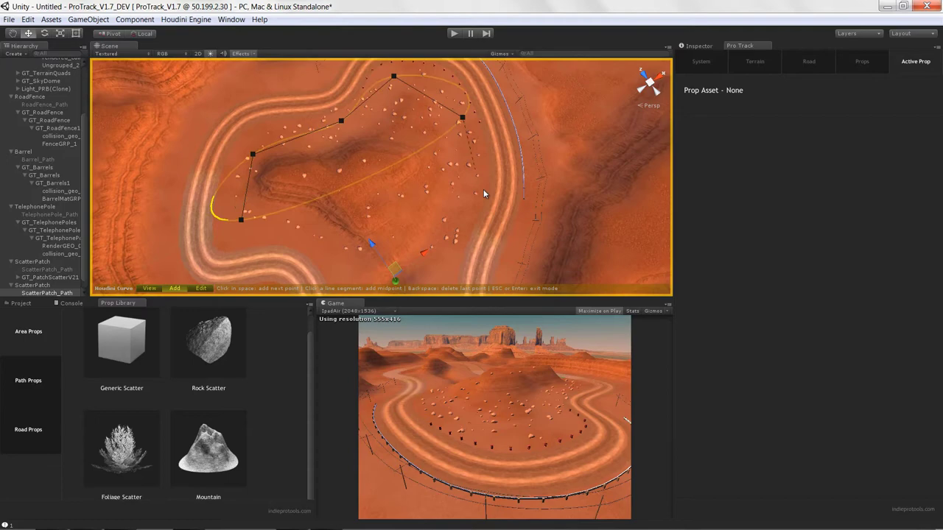
pyautogui.keyDown('alt'); pyautogui.moveTo(442, 271); pyautogui.dragTo(428, 218); pyautogui.keyUp('alt')
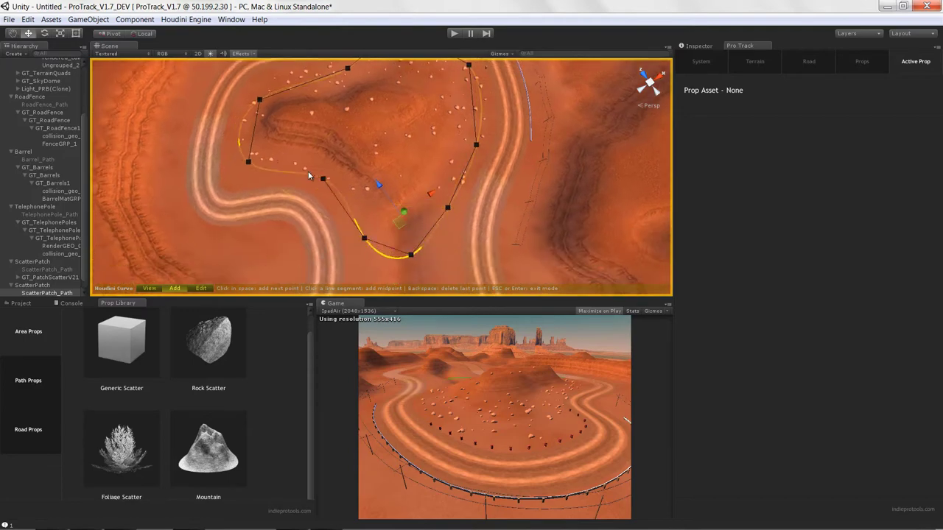
pyautogui.keyDown('alt'); pyautogui.moveTo(331, 216); pyautogui.dragTo(579, 231); pyautogui.keyUp('alt')
pyautogui.keyDown('alt'); pyautogui.scroll(5, 362, 139); pyautogui.keyUp('alt')
pyautogui.click(479, 134)
pyautogui.scroll(-4, 480, 134)
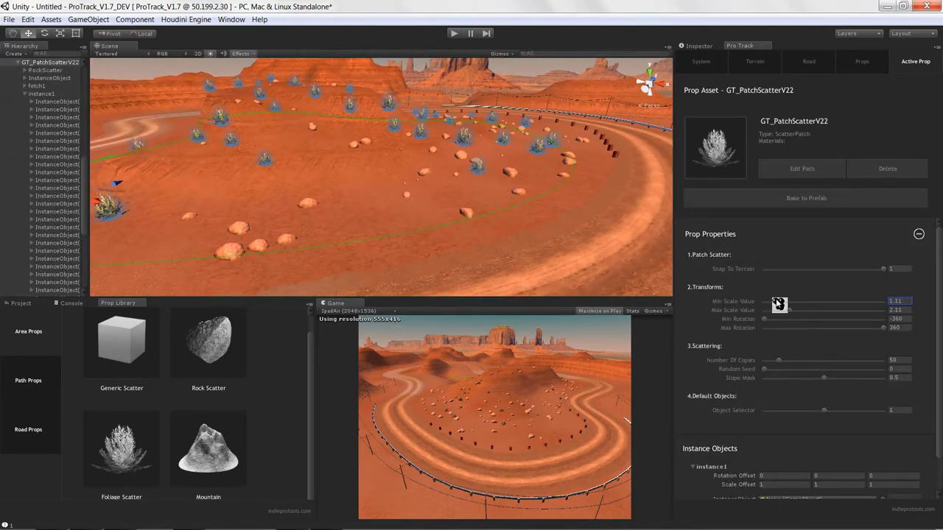
# Step: Set the foliage scatter's Number Of Copies to 267, Slope Mask to 0.064, Min Scale Value to 0.33 and Max Scale Value to 1.45
pyautogui.moveTo(778, 360); pyautogui.dragTo(777, 383)
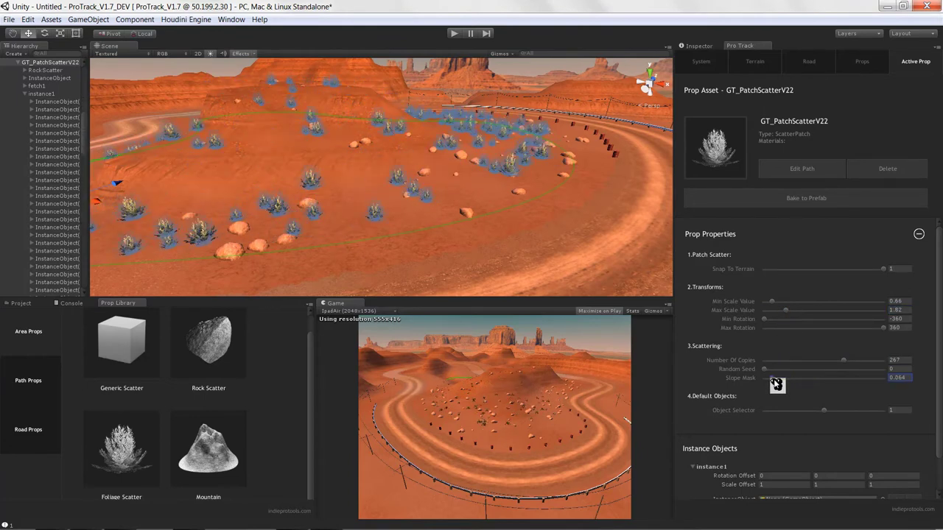
pyautogui.moveTo(776, 305)
pyautogui.mouseDown()
pyautogui.moveTo(768, 305)
pyautogui.moveTo(783, 311)
pyautogui.mouseUp()
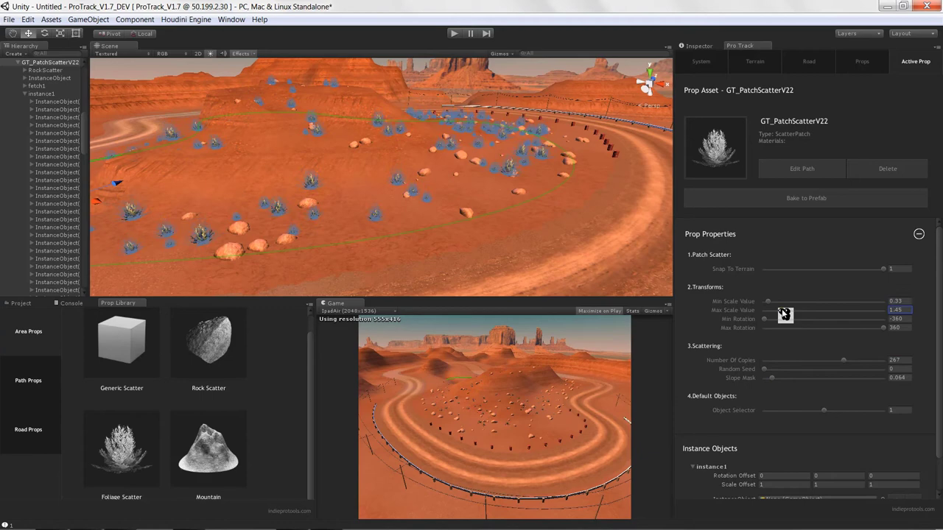
pyautogui.keyDown('alt'); pyautogui.moveTo(551, 201); pyautogui.dragTo(545, 225); pyautogui.keyUp('alt')
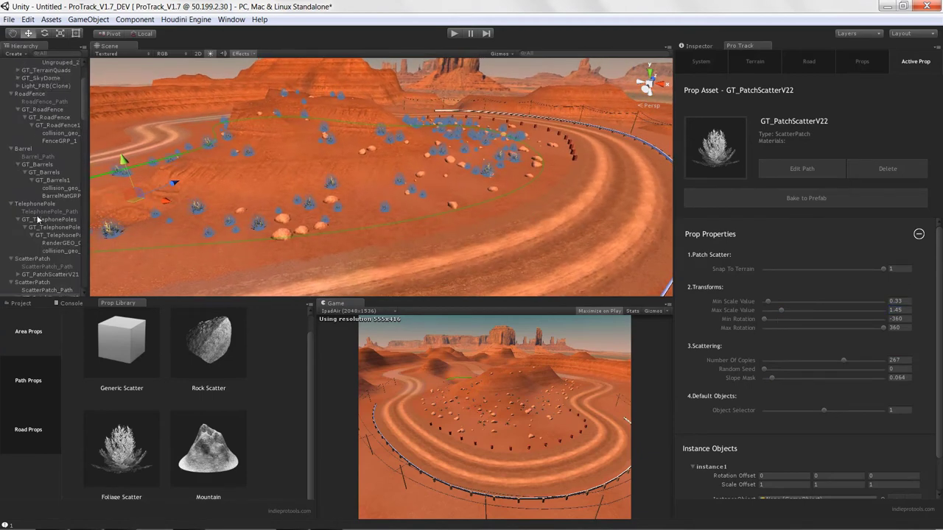
# Step: Hide the procedural curves in the track environment
pyautogui.click(703, 64)
pyautogui.keyDown('alt'); pyautogui.moveTo(654, 273); pyautogui.dragTo(870, 293); pyautogui.keyUp('alt')
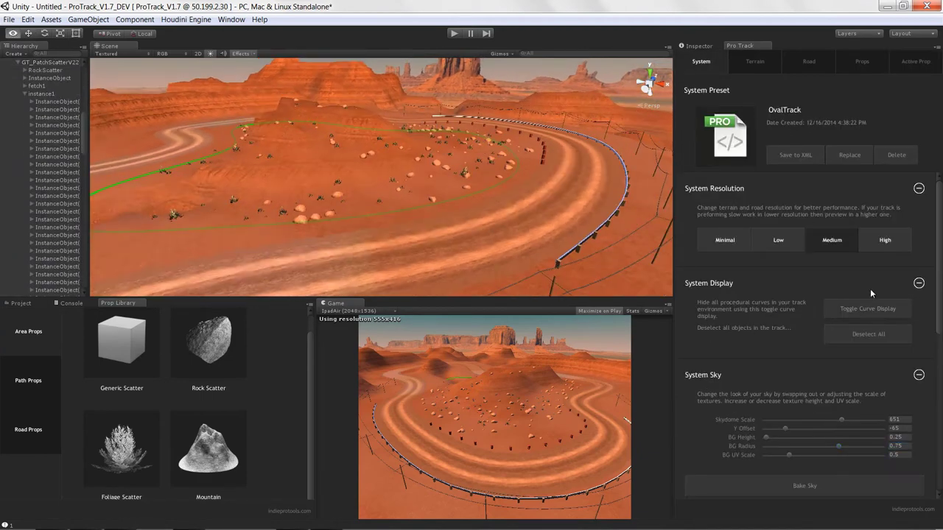
pyautogui.click(858, 310)
pyautogui.keyDown('alt'); pyautogui.moveTo(436, 221); pyautogui.dragTo(478, 212); pyautogui.keyUp('alt')
# Step: Add a Road Bumper prop and set its Bumper Height to 0.124 and Bumper Width to 1.67
pyautogui.click(30, 429)
pyautogui.click(128, 355)
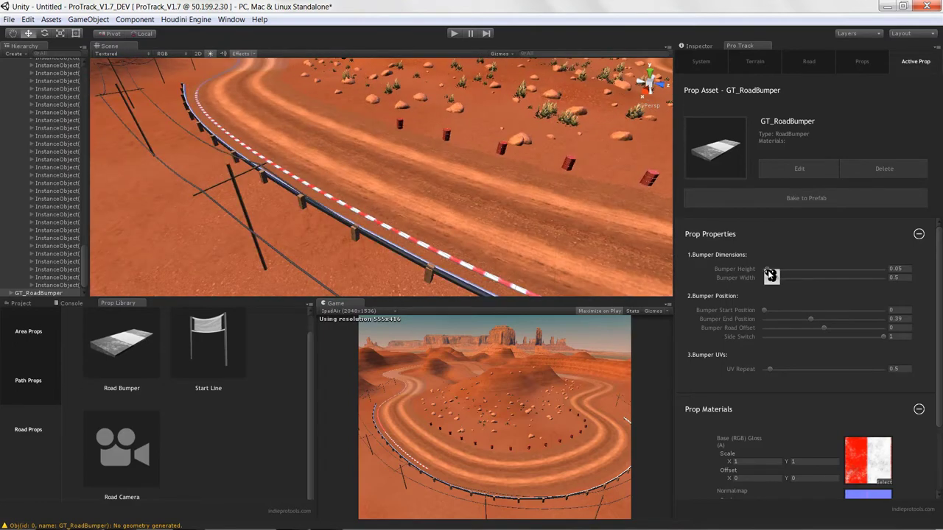
pyautogui.moveTo(769, 270); pyautogui.dragTo(804, 277)
pyautogui.keyDown('alt'); pyautogui.moveTo(413, 243); pyautogui.dragTo(478, 210); pyautogui.keyUp('alt')
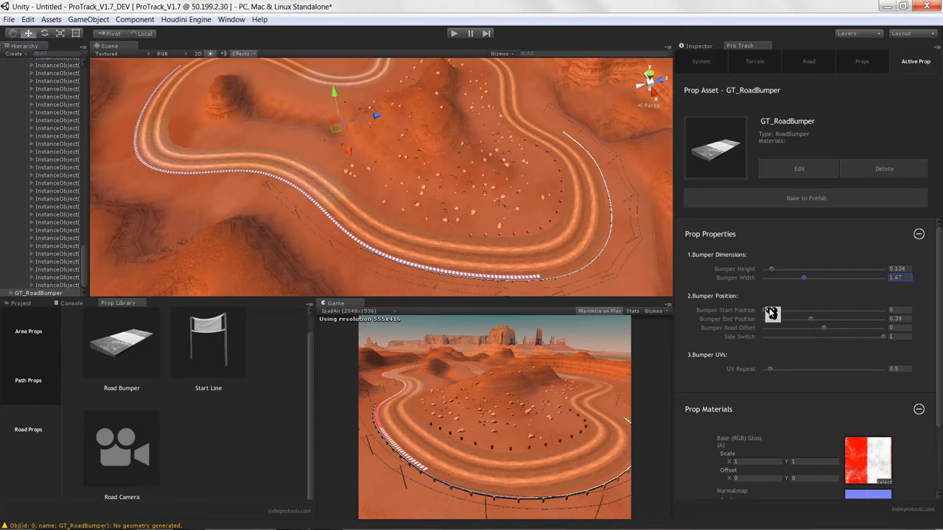
# Step: Set the road bumper's start position to 0.259, its end position to 0.531 and its UV Repeat to 0.25
pyautogui.moveTo(810, 324)
pyautogui.mouseDown()
pyautogui.moveTo(830, 325)
pyautogui.moveTo(798, 315)
pyautogui.mouseUp()
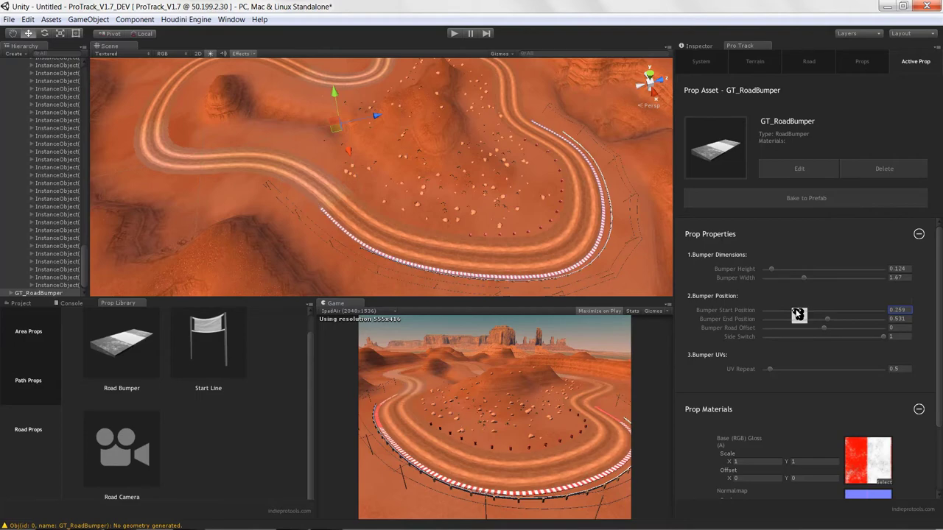
pyautogui.moveTo(769, 370); pyautogui.dragTo(767, 370)
pyautogui.keyDown('alt'); pyautogui.moveTo(469, 244); pyautogui.dragTo(507, 166); pyautogui.keyUp('alt')
pyautogui.scroll(5, 450, 132)
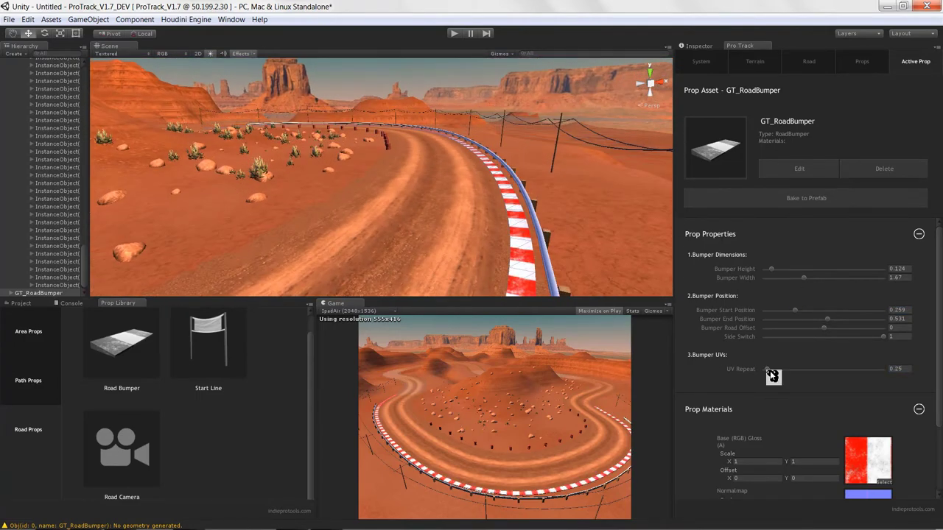
pyautogui.moveTo(768, 340)
pyautogui.mouseDown()
pyautogui.moveTo(922, 350)
pyautogui.moveTo(776, 344)
pyautogui.mouseUp()
pyautogui.keyDown('alt'); pyautogui.moveTo(398, 254); pyautogui.dragTo(398, 187); pyautogui.keyUp('alt')
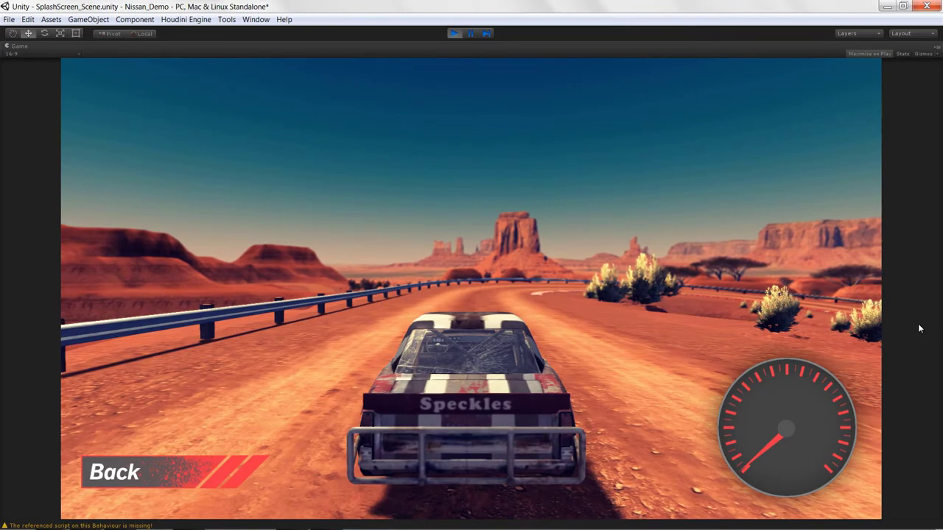
# Step: Test-drive the car along the finished desert track in play mode, steering through its left and right turns
pyautogui.press('Up')
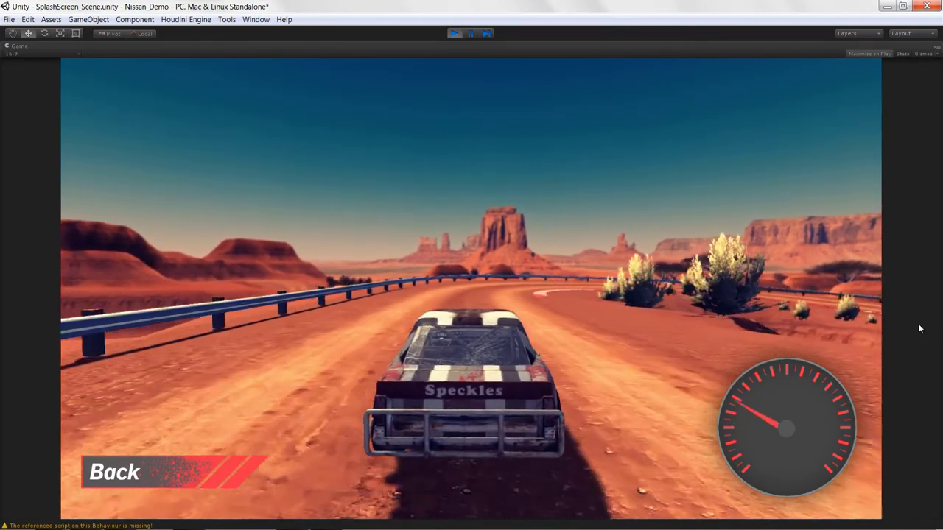
pyautogui.press('Right')
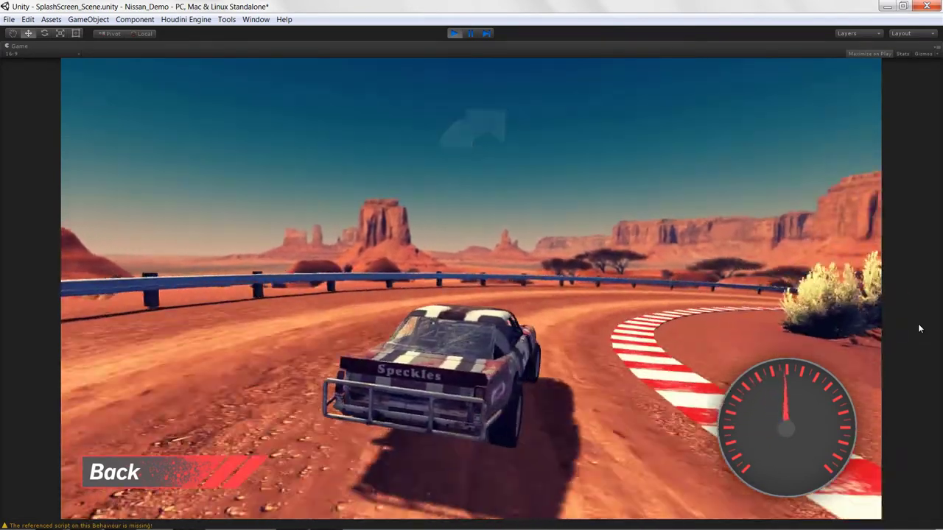
pyautogui.press('Right')
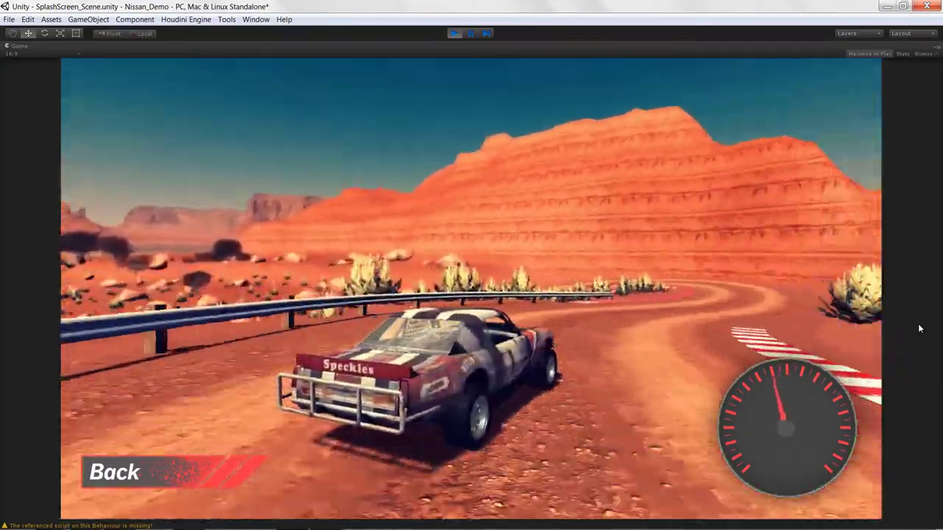
pyautogui.press('Left')
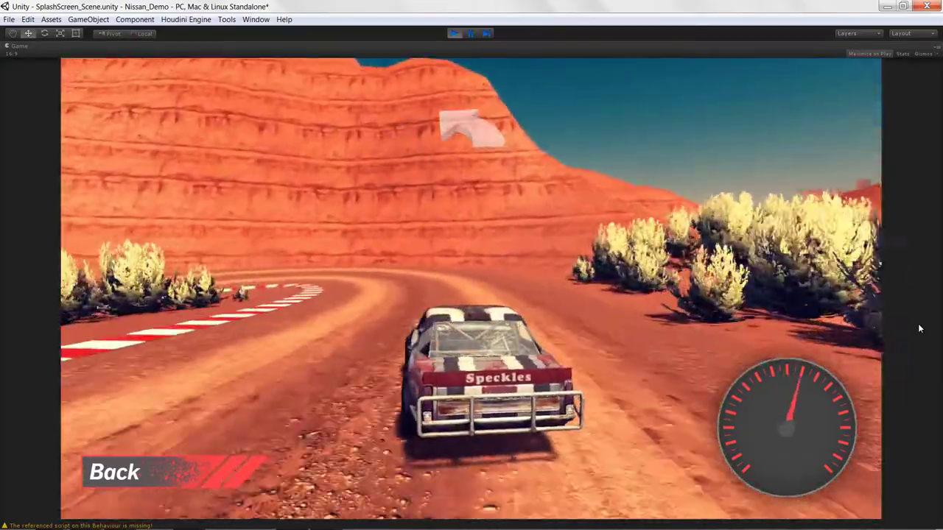
pyautogui.press('Left')
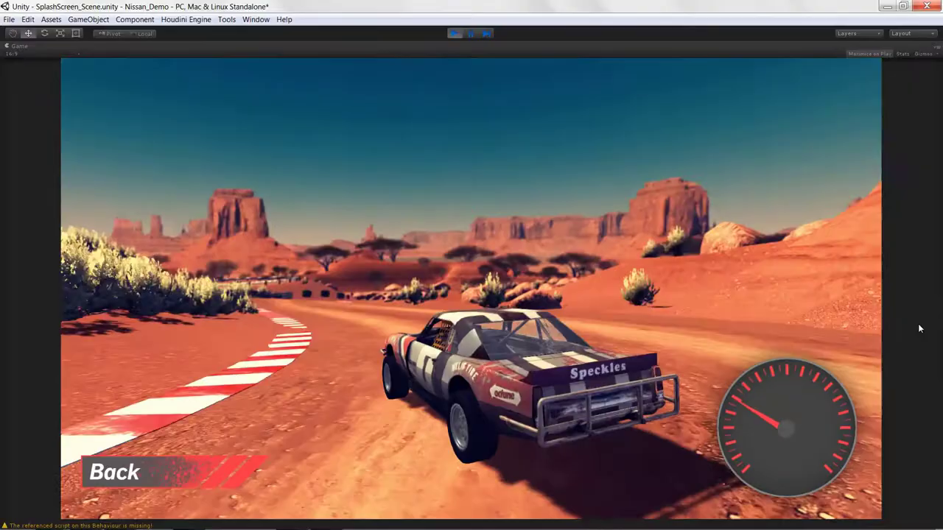
pyautogui.press('Up')
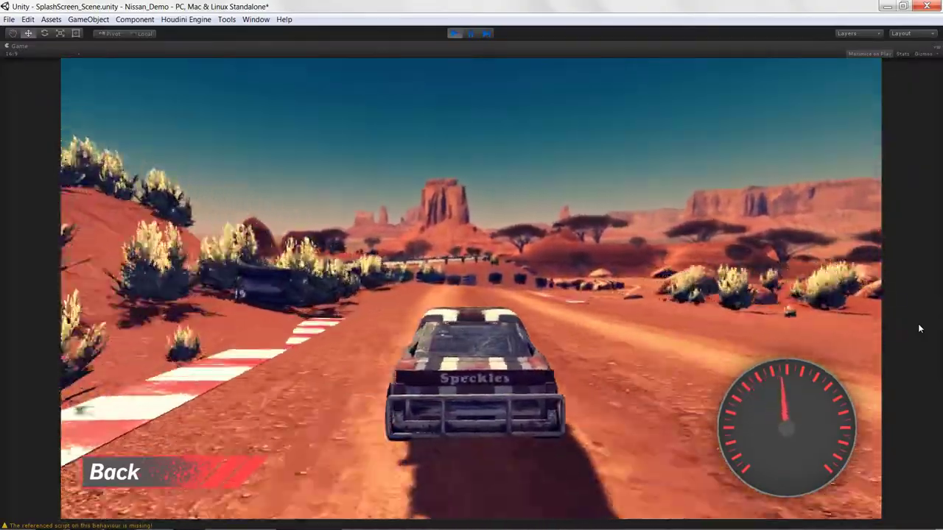
pyautogui.press('Right')
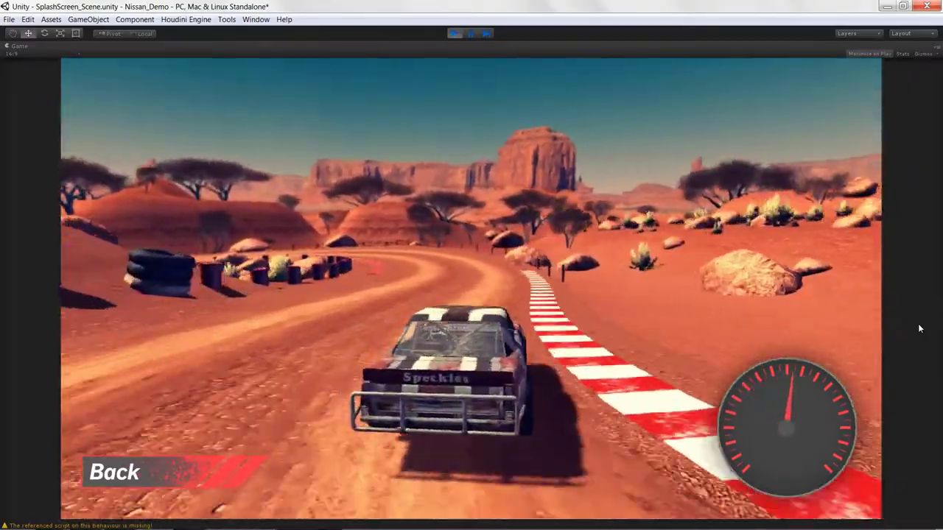
pyautogui.press('Left')
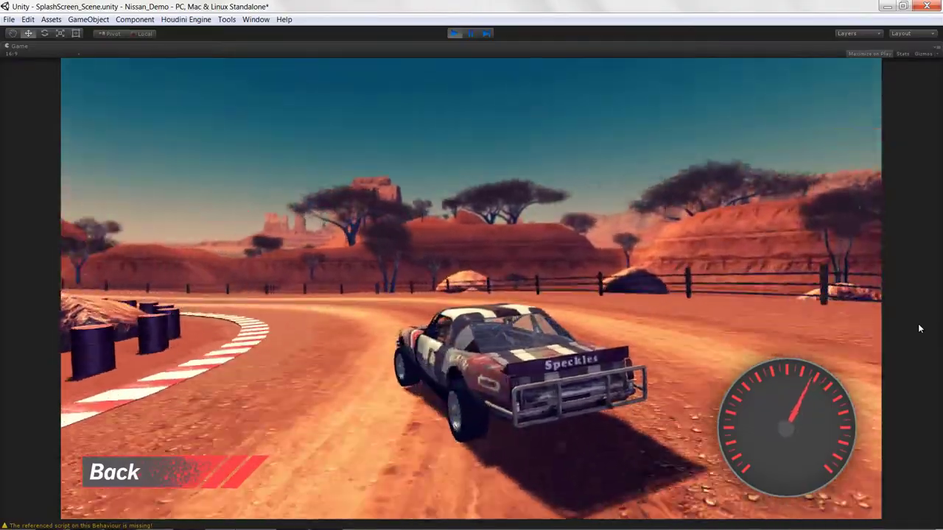
pyautogui.press('Left')
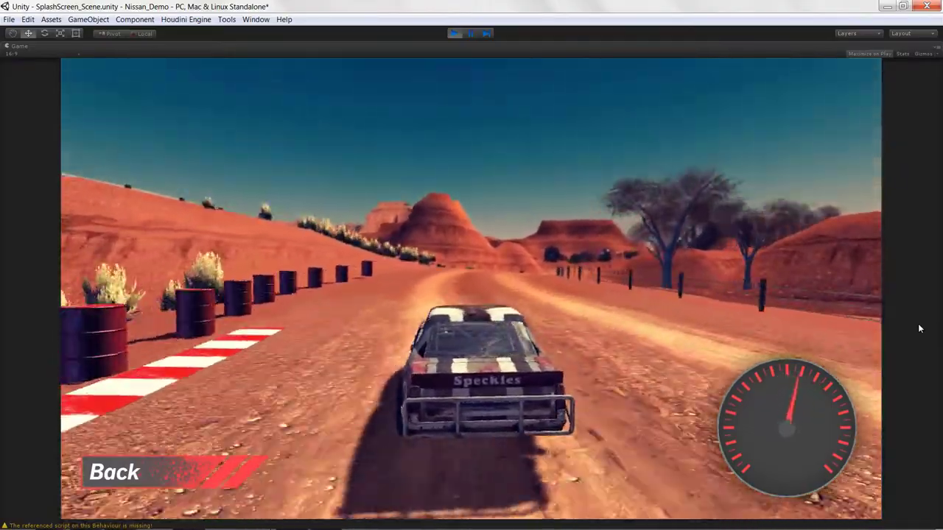
pyautogui.press('Right')
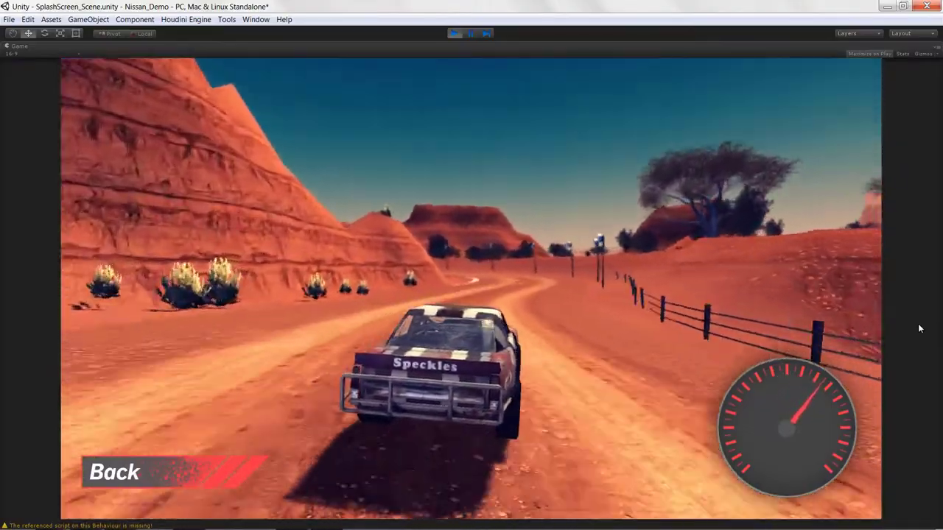
pyautogui.press('Left')
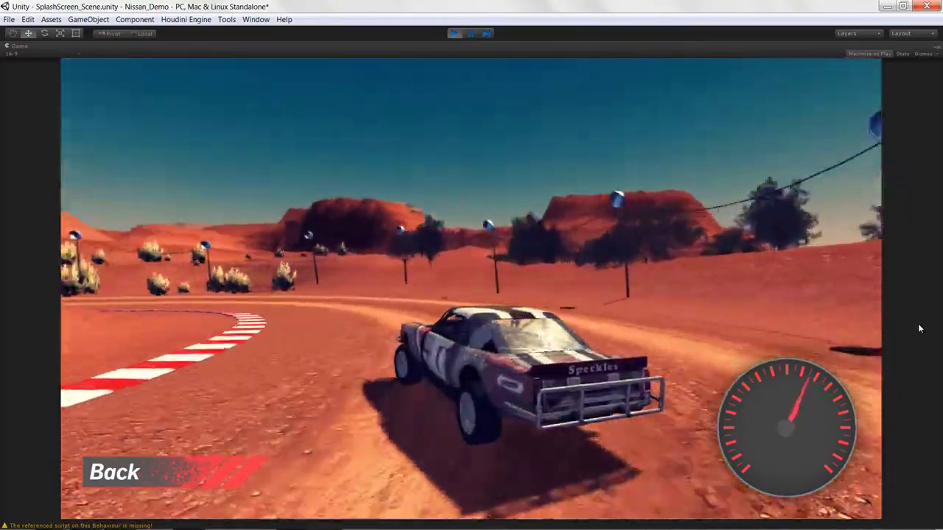
pyautogui.press('Left')
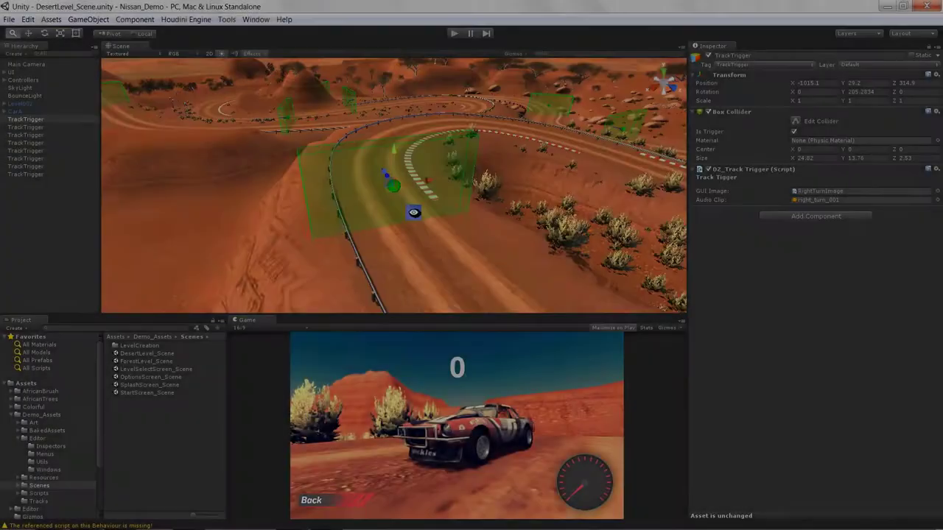
# Step: Examine the desert level's track from several sides, including its scattered props, guard rails, bumpers and track trigger volumes
pyautogui.keyDown('alt'); pyautogui.moveTo(414, 212); pyautogui.dragTo(400, 244); pyautogui.keyUp('alt')
pyautogui.moveTo(413, 315); pyautogui.dragTo(413, 324)
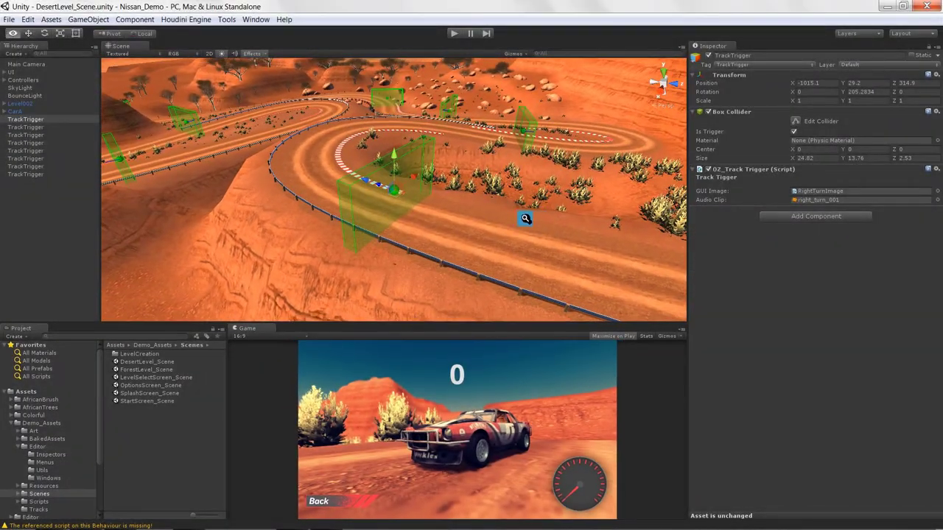
pyautogui.keyDown('alt'); pyautogui.moveTo(523, 217); pyautogui.dragTo(483, 195); pyautogui.keyUp('alt')
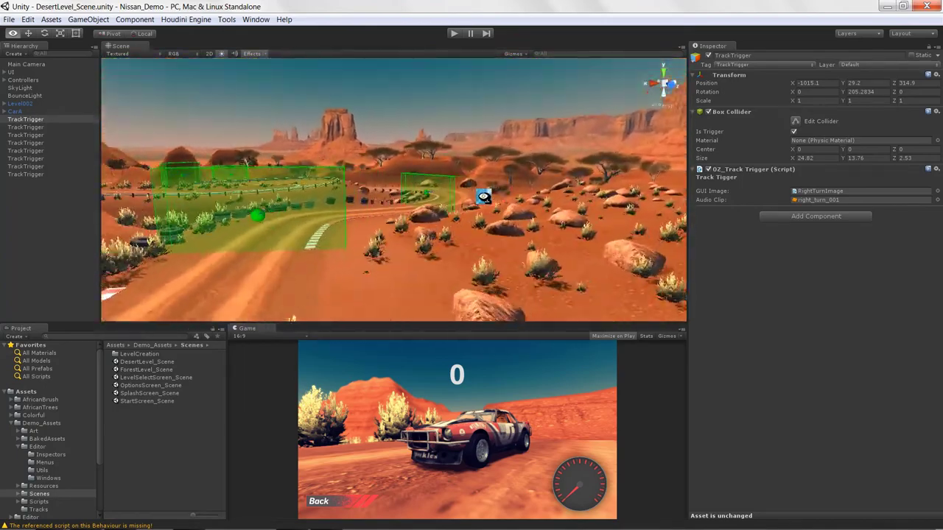
pyautogui.keyDown('alt'); pyautogui.moveTo(427, 195); pyautogui.dragTo(264, 180); pyautogui.keyUp('alt')
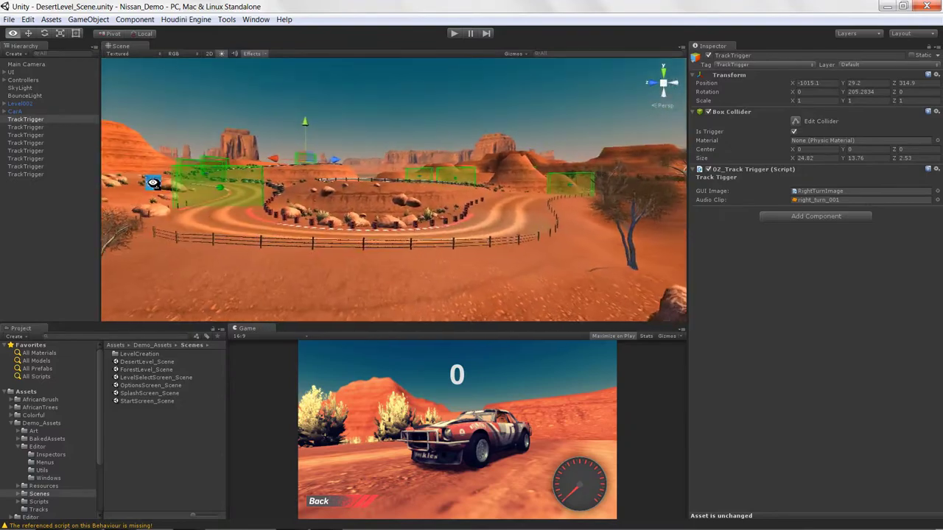
pyautogui.keyDown('alt'); pyautogui.moveTo(152, 183); pyautogui.dragTo(145, 173); pyautogui.keyUp('alt')
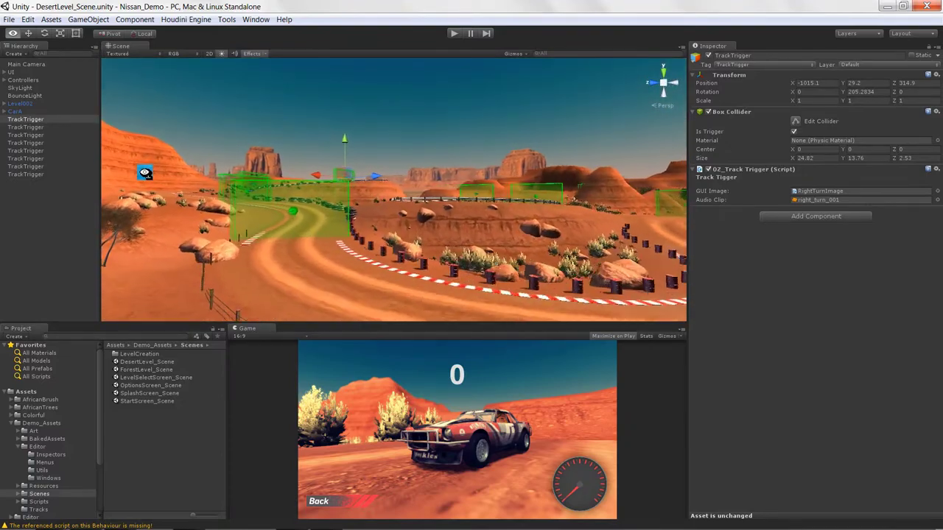
pyautogui.keyDown('alt'); pyautogui.moveTo(146, 172); pyautogui.dragTo(357, 139); pyautogui.keyUp('alt')
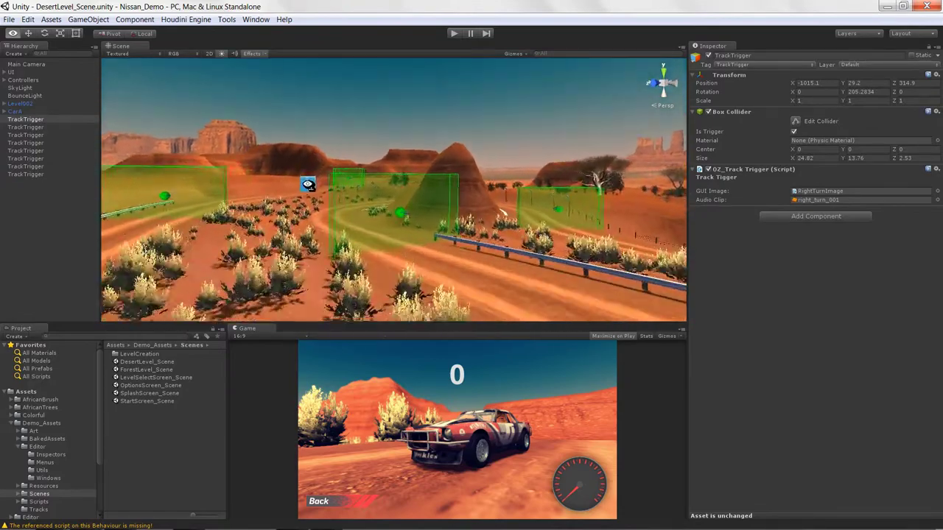
pyautogui.keyDown('alt'); pyautogui.moveTo(317, 180); pyautogui.dragTo(896, 218); pyautogui.keyUp('alt')
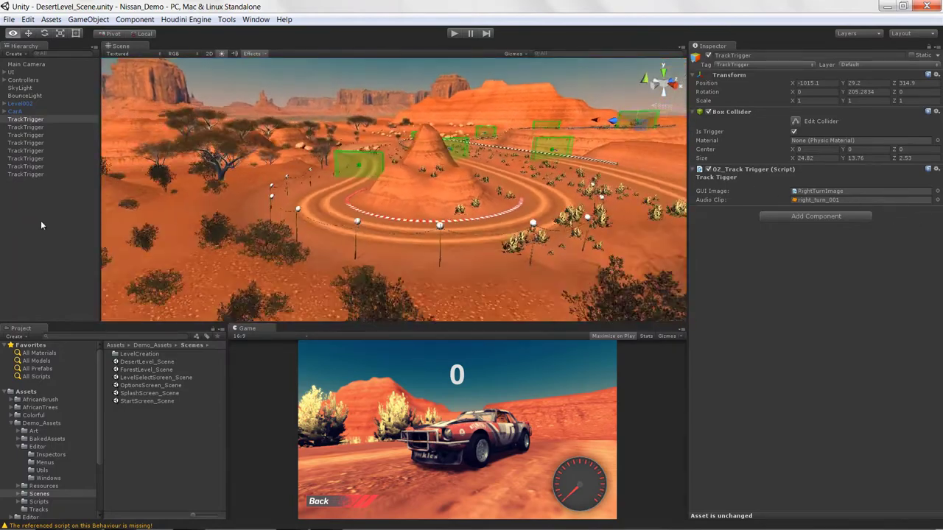
pyautogui.press('s')
pyautogui.moveTo(41, 223); pyautogui.dragTo(93, 212, button='right')
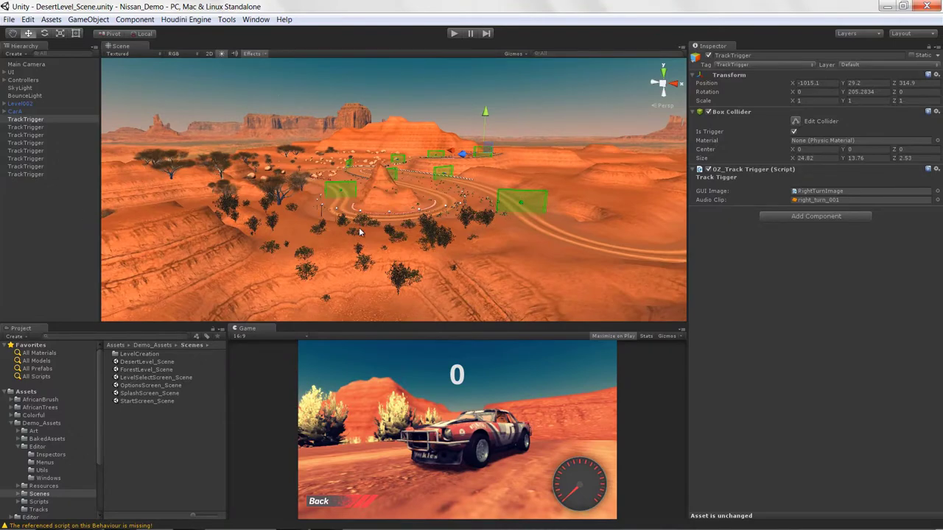
pyautogui.keyDown('alt'); pyautogui.moveTo(359, 232); pyautogui.dragTo(71, 192); pyautogui.keyUp('alt')
pyautogui.keyDown('alt'); pyautogui.moveTo(307, 220); pyautogui.dragTo(702, 256); pyautogui.keyUp('alt')
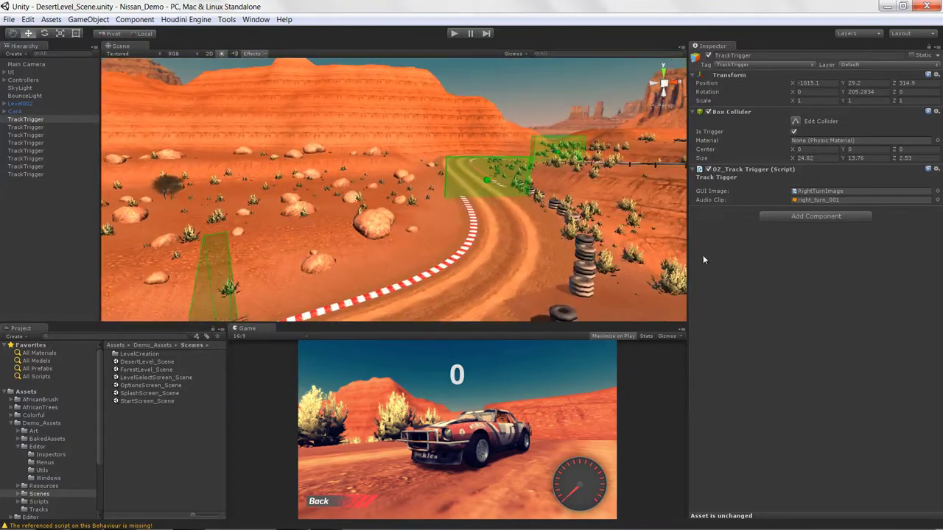
pyautogui.keyDown('alt'); pyautogui.moveTo(491, 249); pyautogui.dragTo(51, 249); pyautogui.keyUp('alt')
pyautogui.press('s')
pyautogui.moveTo(51, 254); pyautogui.dragTo(38, 257, button='right')
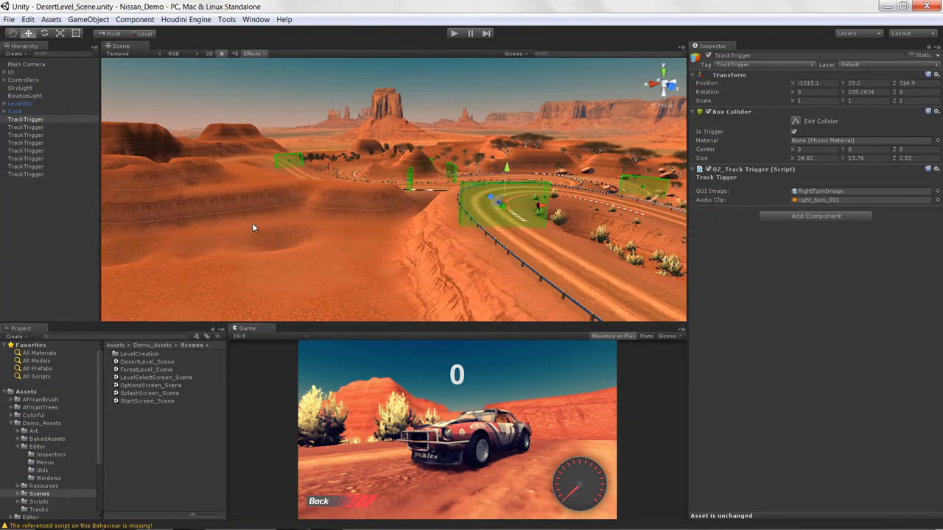